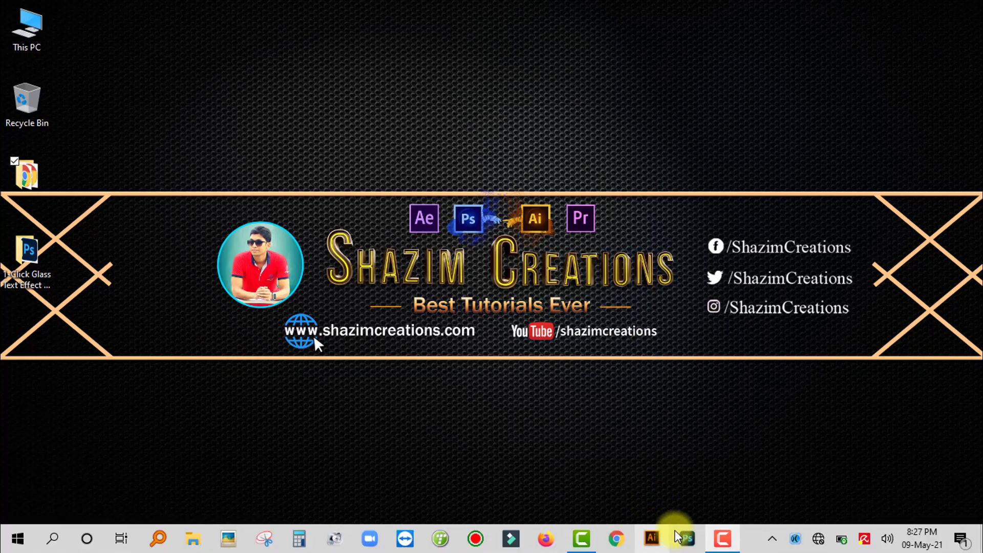
Open Photoshop and create a 1920 × 1080 pixel RGB document at 300 pixels/inch with a white background
{"action": "left_click", "coordinate": [686, 541]}
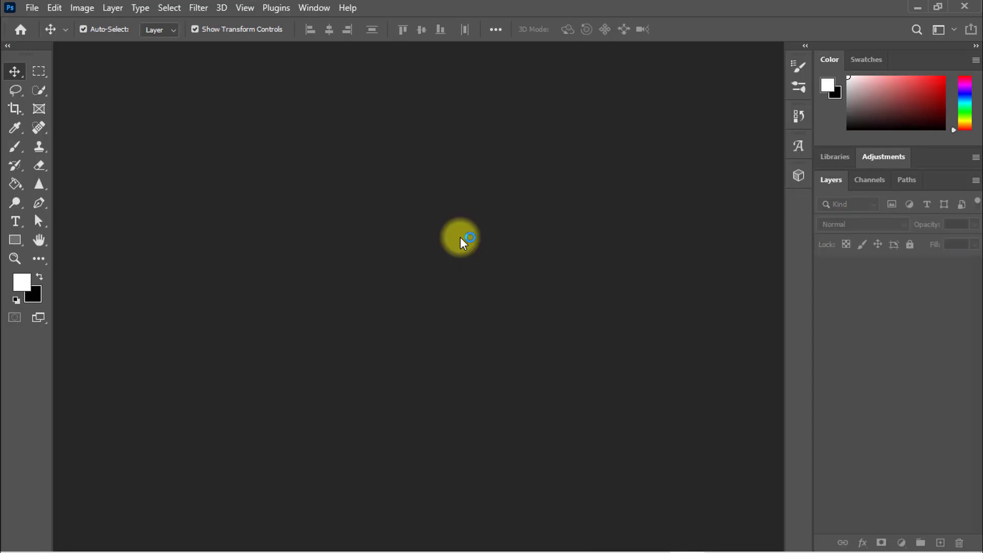
{"action": "left_click", "coordinate": [32, 7]}
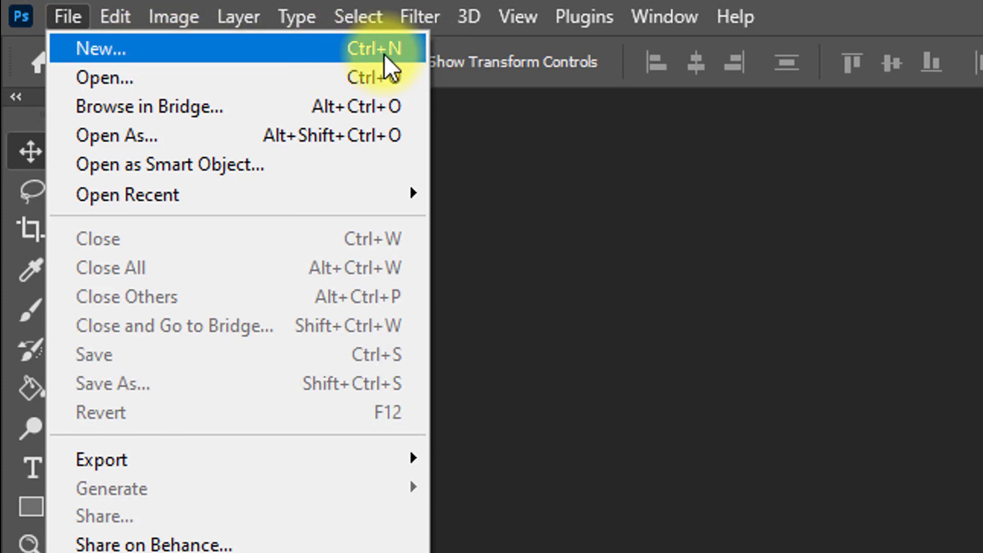
{"action": "left_click", "coordinate": [318, 50]}
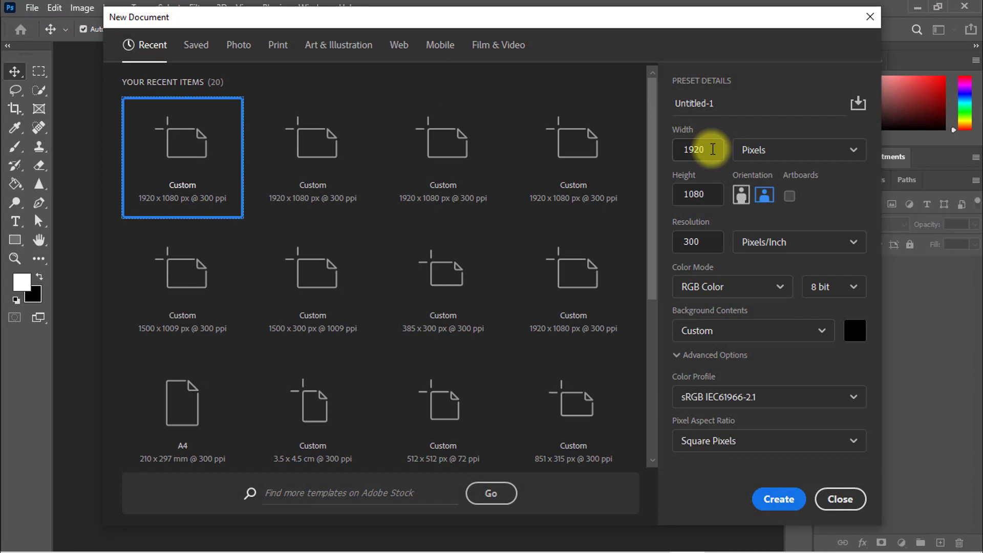
{"action": "left_click", "coordinate": [712, 149]}
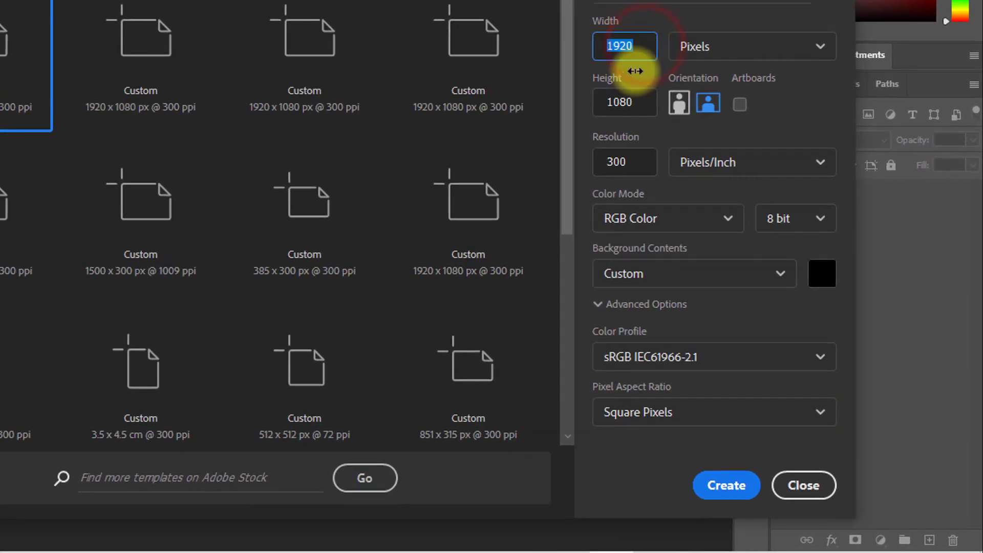
{"action": "left_click", "coordinate": [625, 101]}
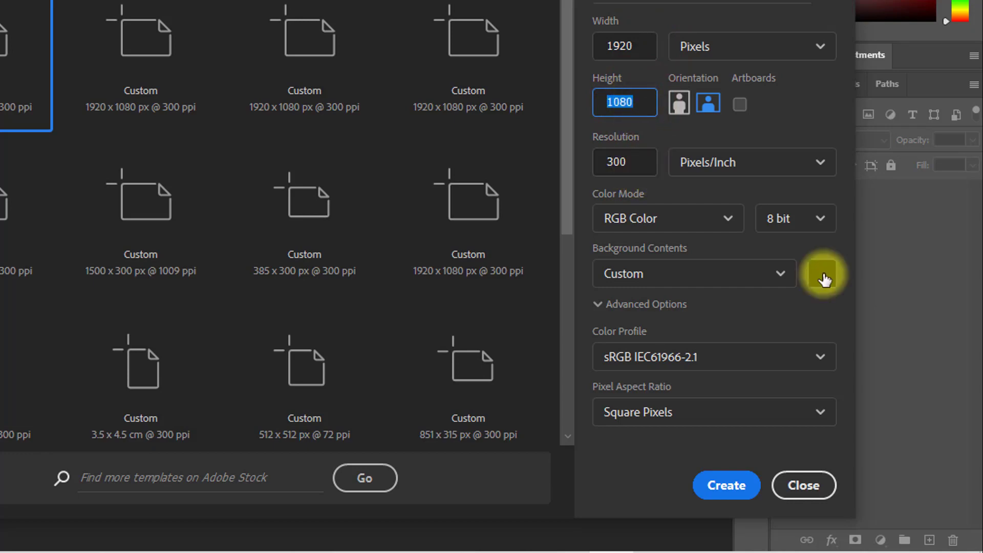
{"action": "left_click", "coordinate": [824, 278]}
{"action": "left_click_drag", "start_coordinate": [646, 159], "coordinate": [506, 65]}
{"action": "left_click", "coordinate": [878, 55]}
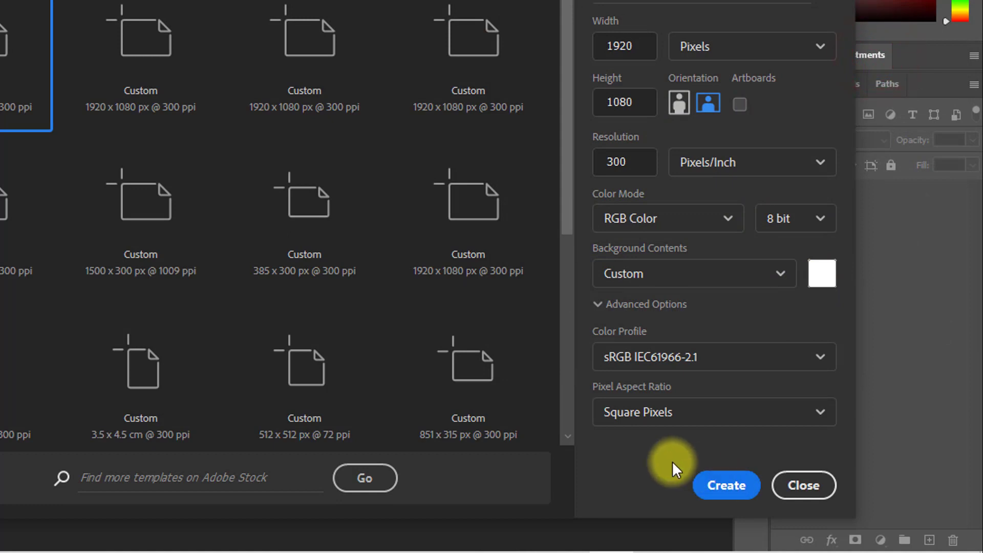
{"action": "left_click", "coordinate": [728, 487]}
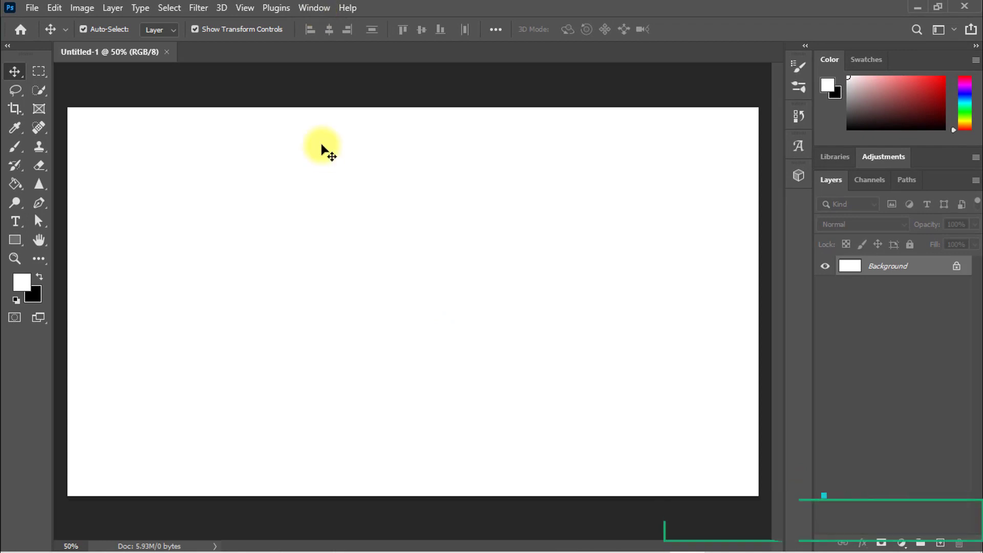
Load the action file "Glass Text Effect Action by Shazim Creations.atn" from the 1-Click Glass Text Effect folder on the Desktop
{"action": "left_click", "coordinate": [316, 9]}
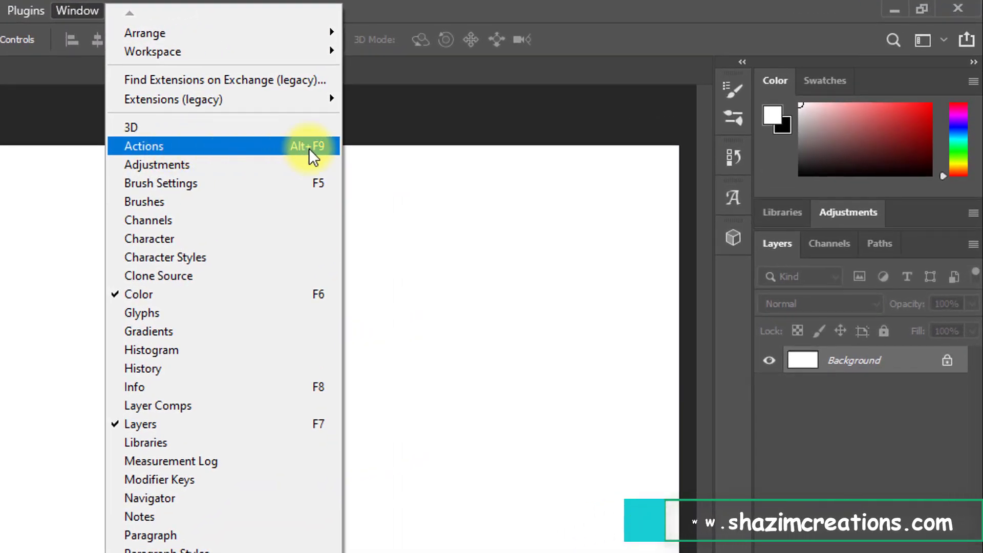
{"action": "left_click", "coordinate": [309, 149]}
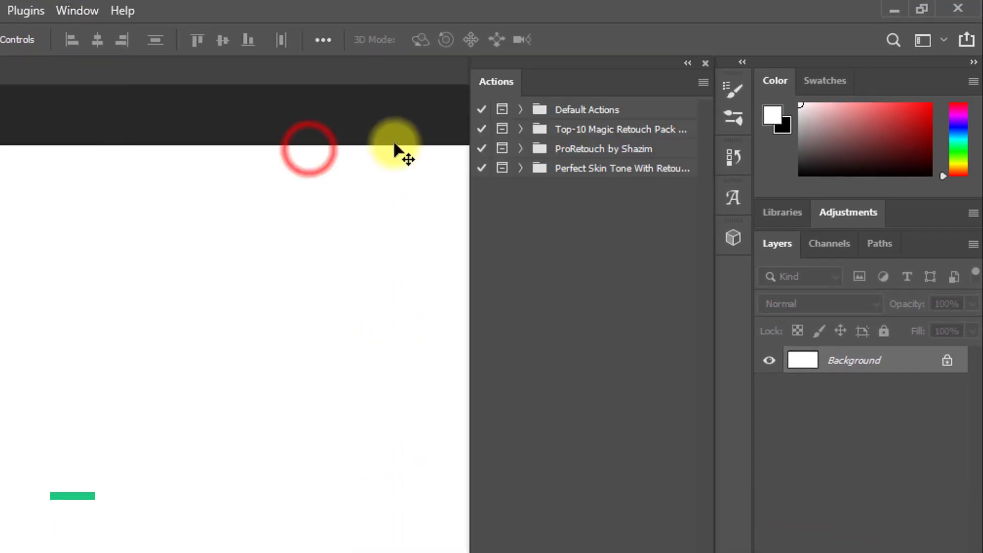
{"action": "left_click", "coordinate": [703, 82]}
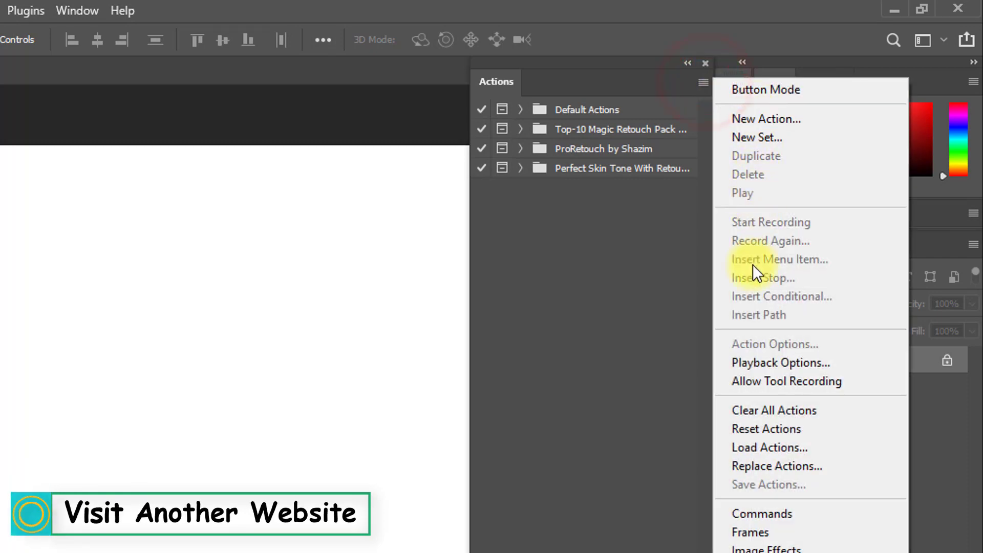
{"action": "left_click", "coordinate": [775, 447]}
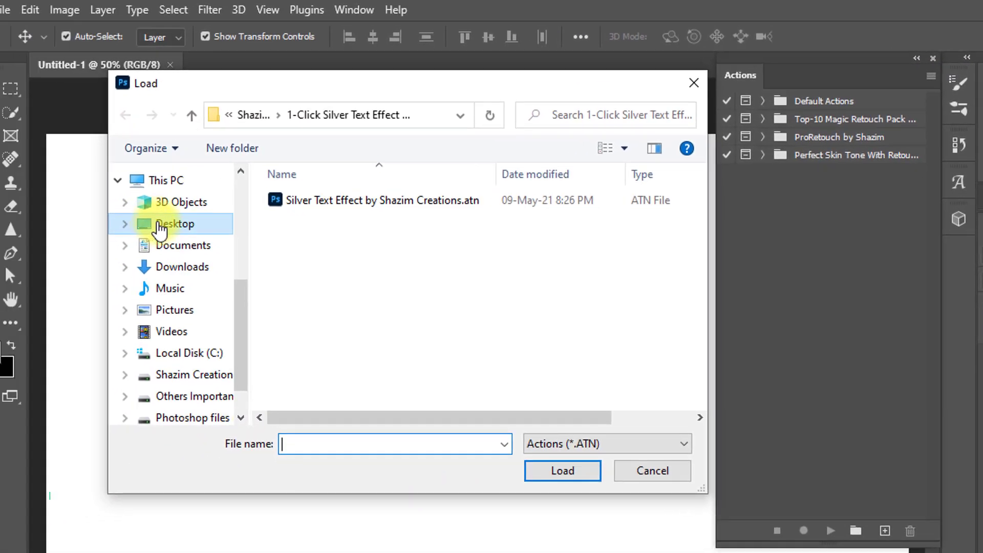
{"action": "left_click", "coordinate": [174, 222]}
{"action": "double_click", "coordinate": [447, 222]}
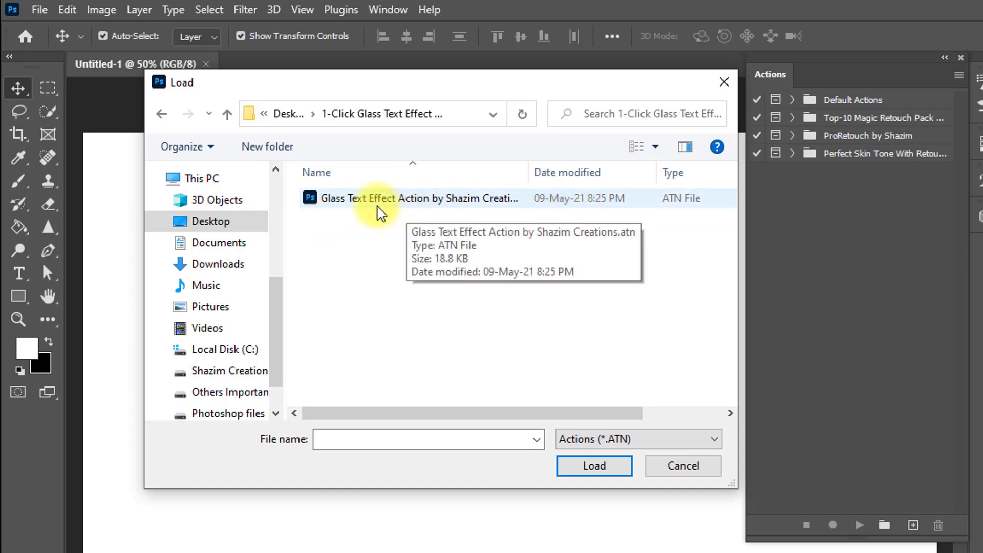
{"action": "left_click", "coordinate": [459, 198]}
{"action": "left_click", "coordinate": [594, 466]}
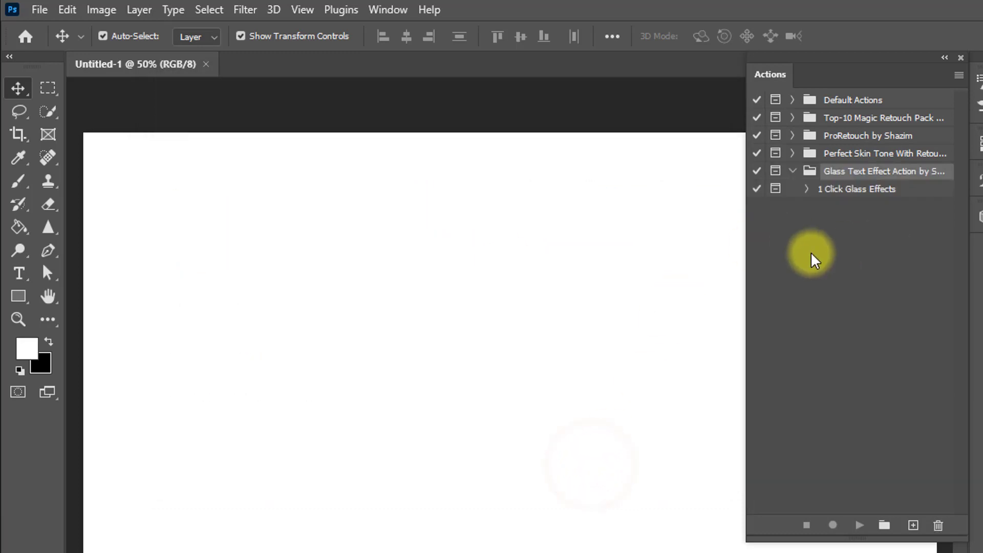
Run the "1 Click Glass Effects" action on the blank document and continue through its message
{"action": "left_click", "coordinate": [834, 189]}
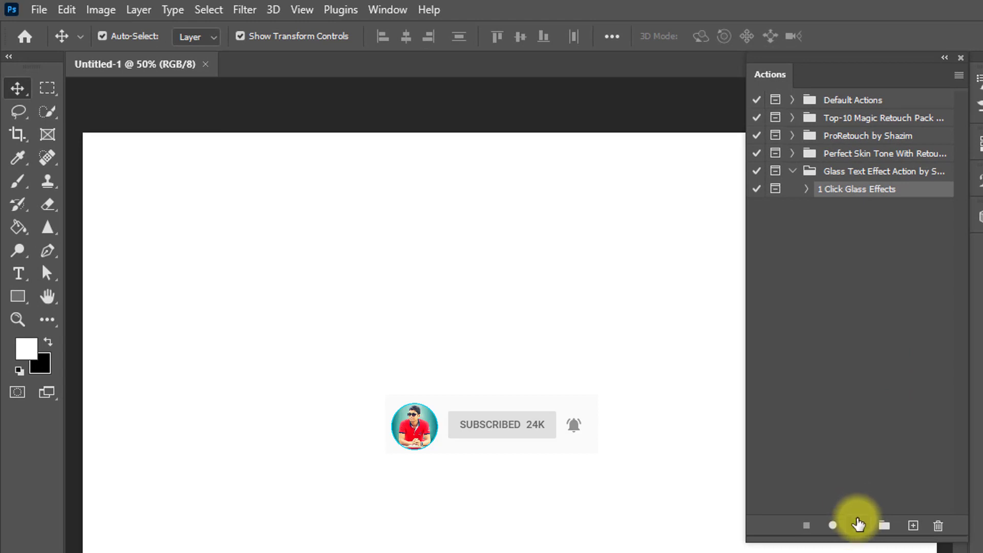
{"action": "left_click", "coordinate": [857, 527]}
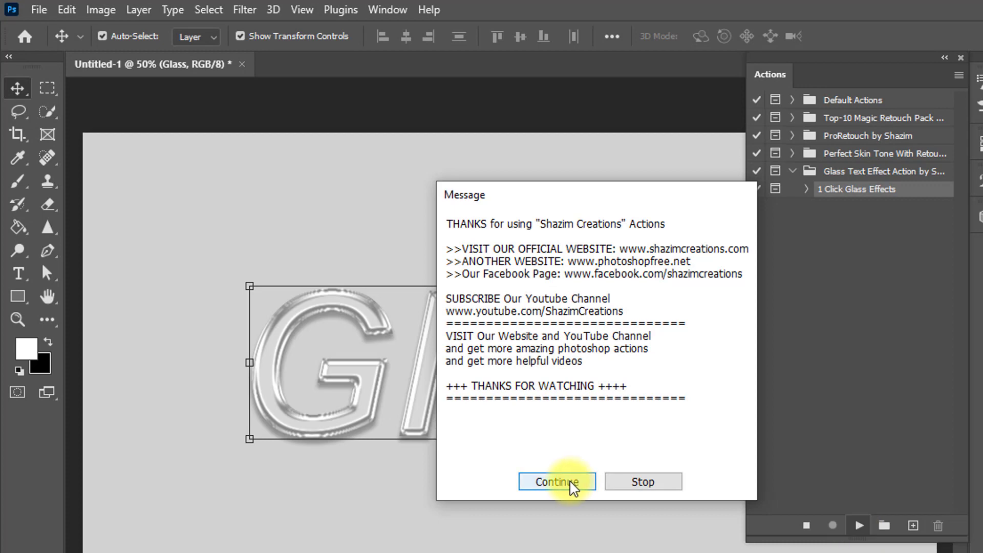
{"action": "left_click", "coordinate": [569, 483]}
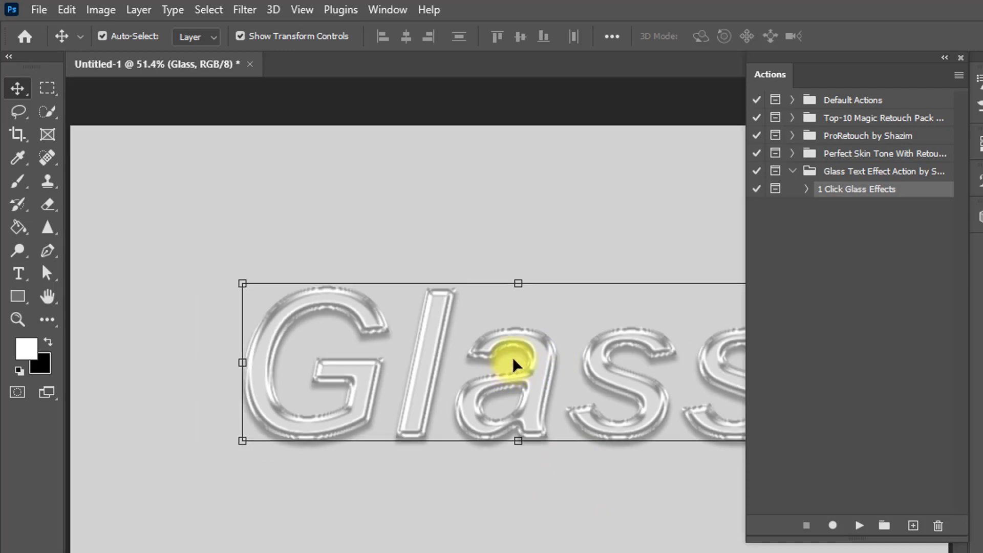
Replace the word "Glass" with the creator's first name and move the text horizontally closer to the canvas centre
{"action": "left_click", "coordinate": [553, 368]}
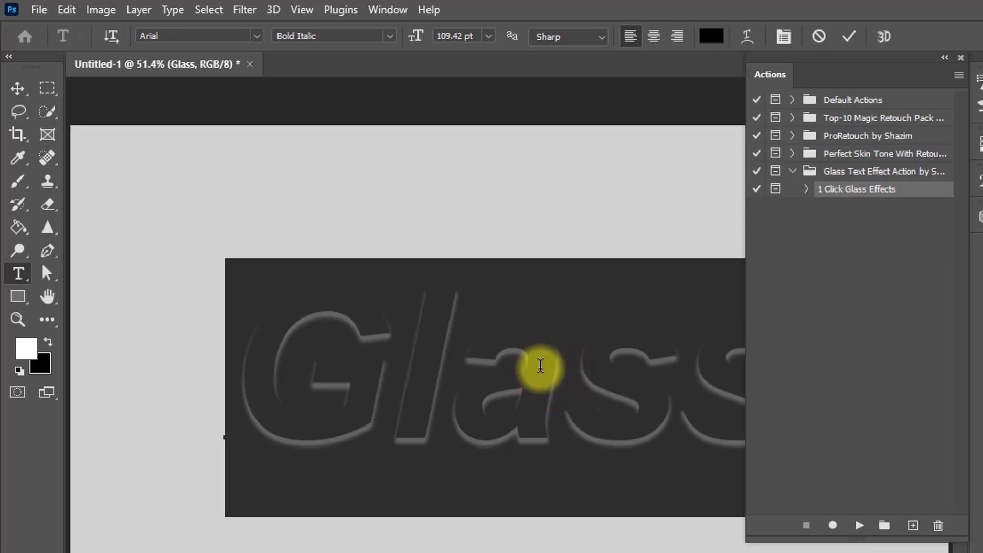
{"action": "type", "text": "Shazi"}
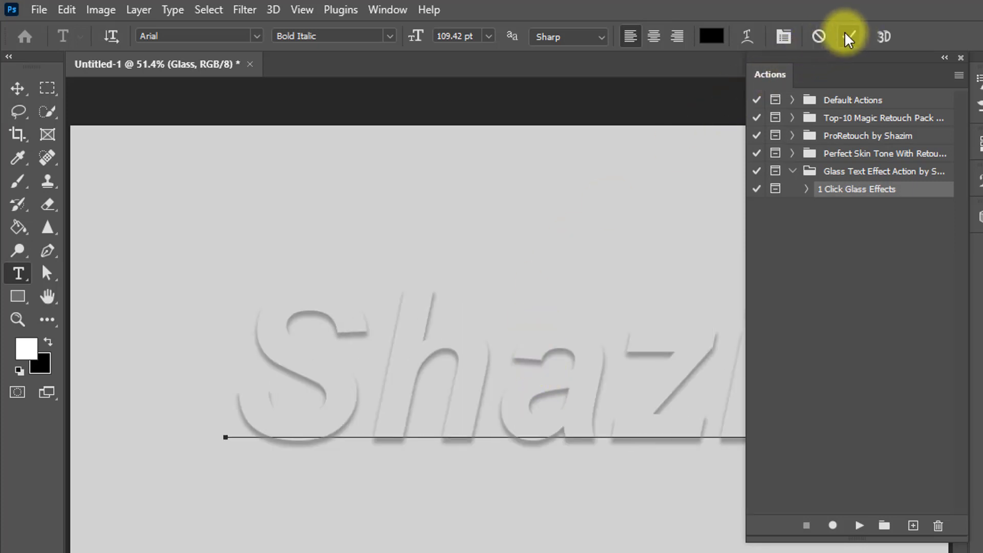
{"action": "left_click", "coordinate": [849, 37]}
{"action": "key", "text": "v"}
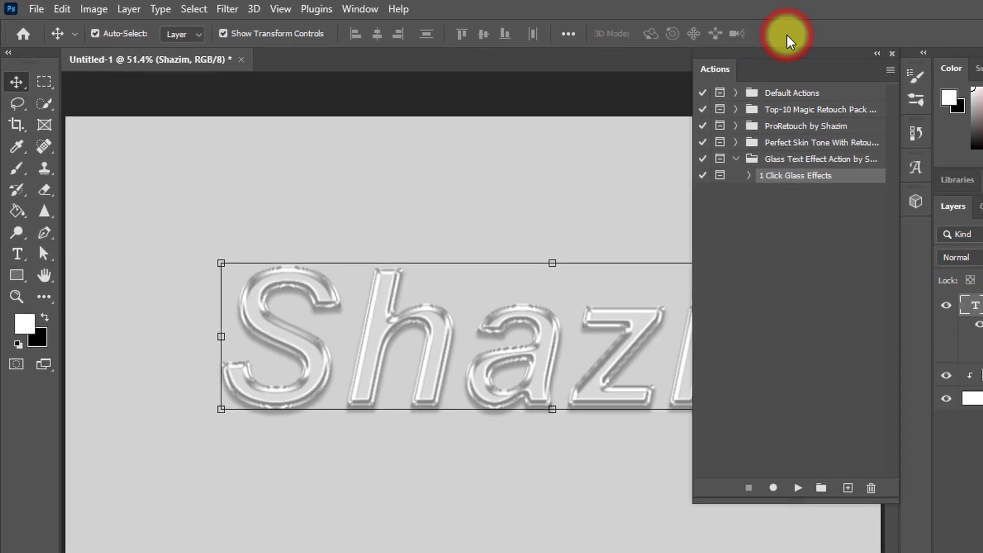
{"action": "left_click", "coordinate": [662, 358]}
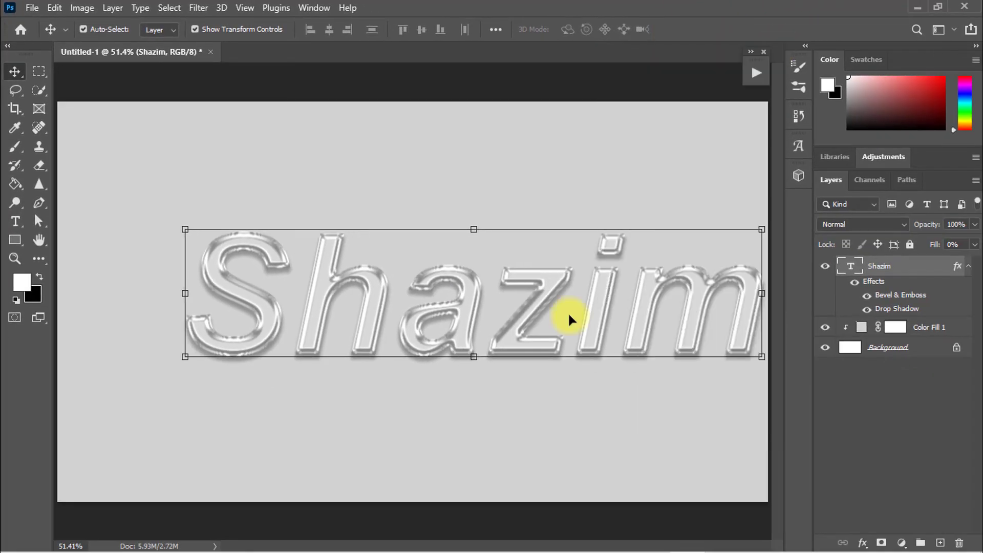
{"action": "left_click_drag", "start_coordinate": [373, 293], "coordinate": [343, 293]}
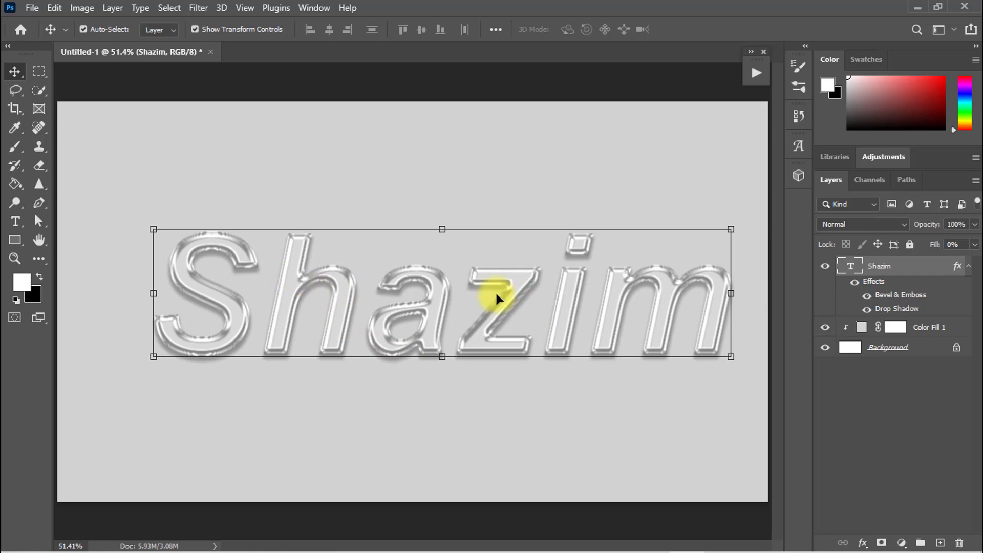
Change the glass text's font to Back to Black Demo after previewing Bigtime
{"action": "double_click", "coordinate": [359, 301]}
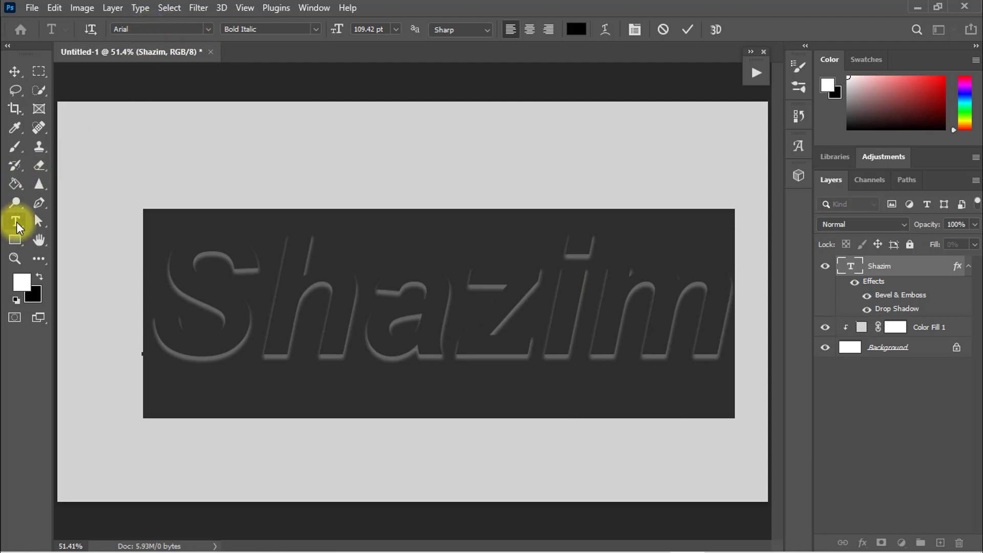
{"action": "left_click", "coordinate": [208, 28]}
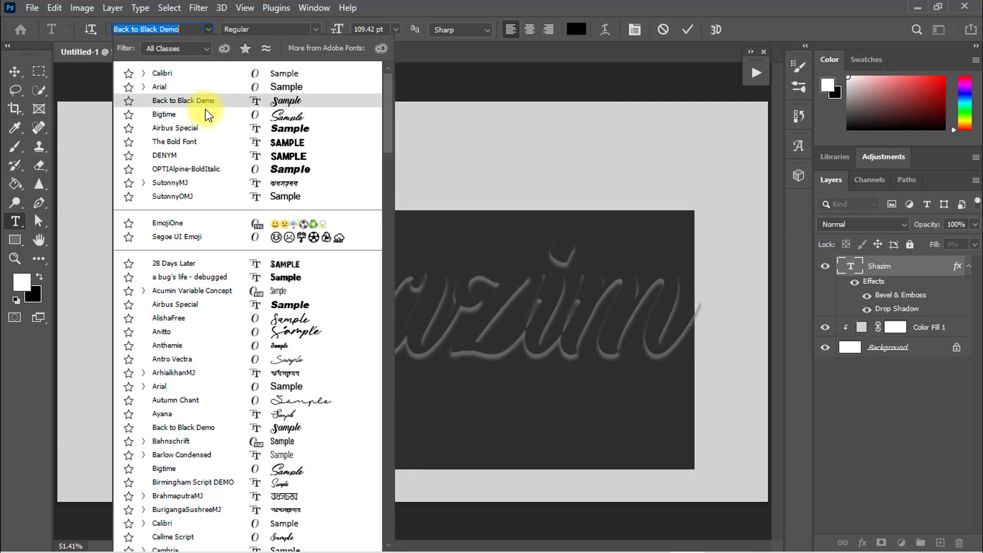
{"action": "key", "text": "Up"}
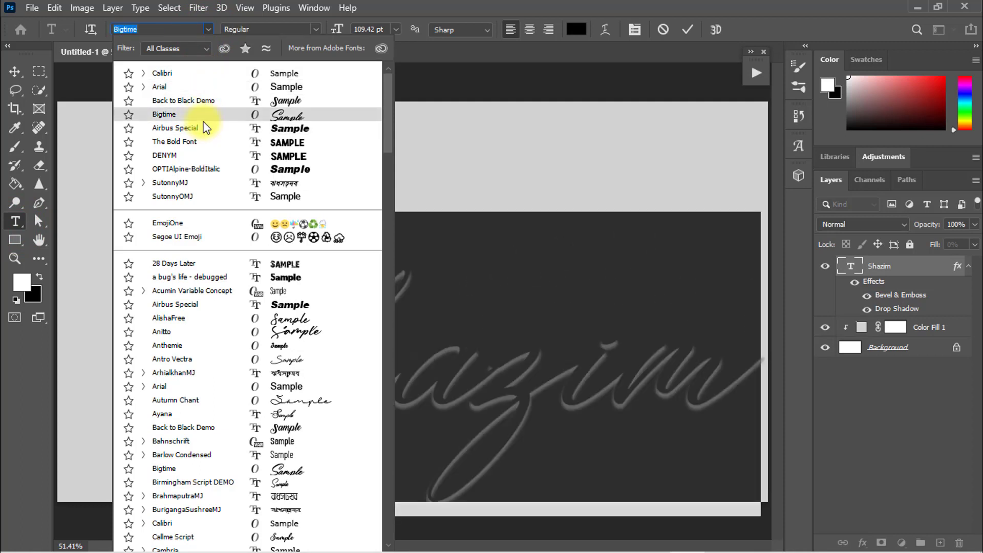
{"action": "left_click", "coordinate": [190, 100]}
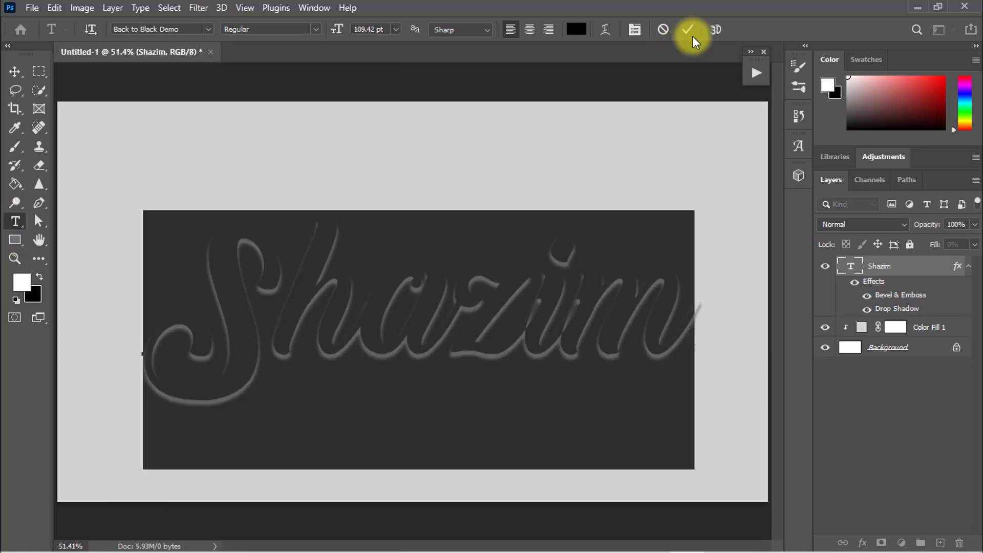
{"action": "left_click", "coordinate": [688, 29]}
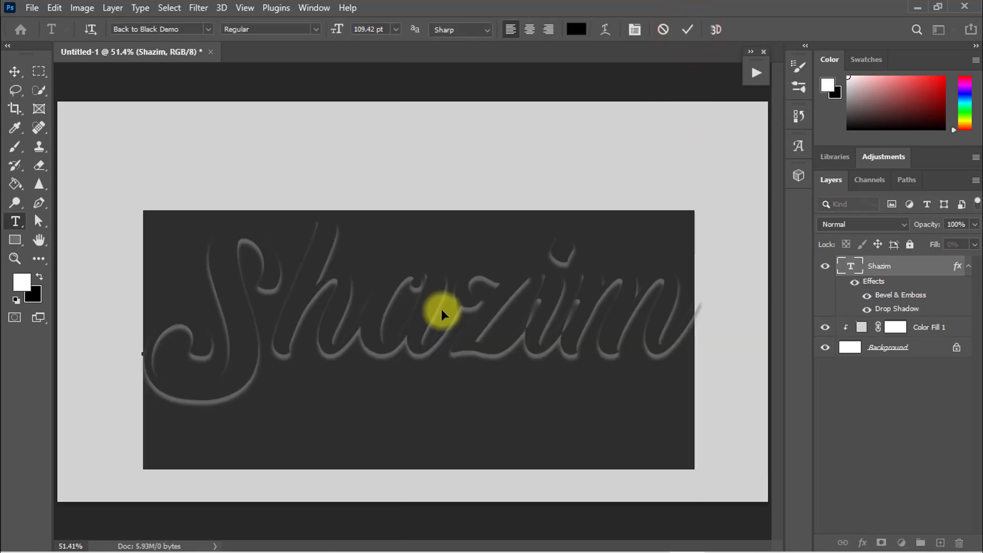
Replace the text with "Glass Text" broken over two lines and reposition it so both lines fit on the canvas
{"action": "type", "text": "G"}
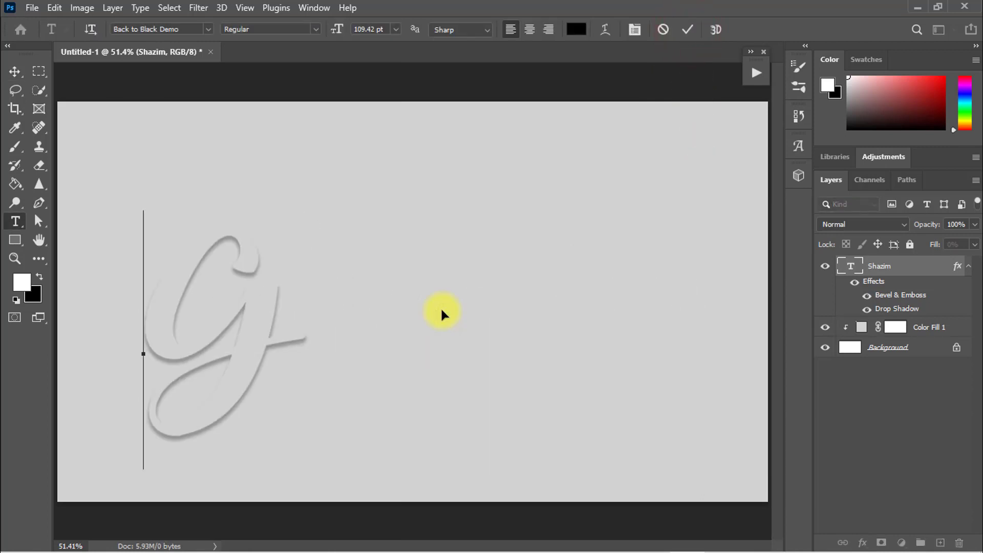
{"action": "type", "text": "lass Text"}
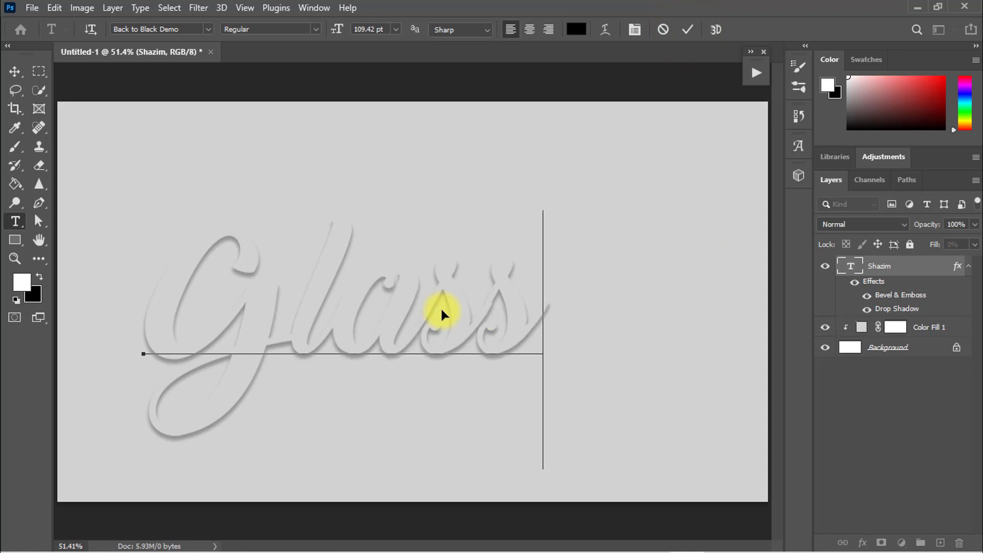
{"action": "key", "text": "Left"}
{"action": "key", "text": "Left"}
{"action": "key", "text": "Left"}
{"action": "key", "text": "Left"}
{"action": "key", "text": "Return"}
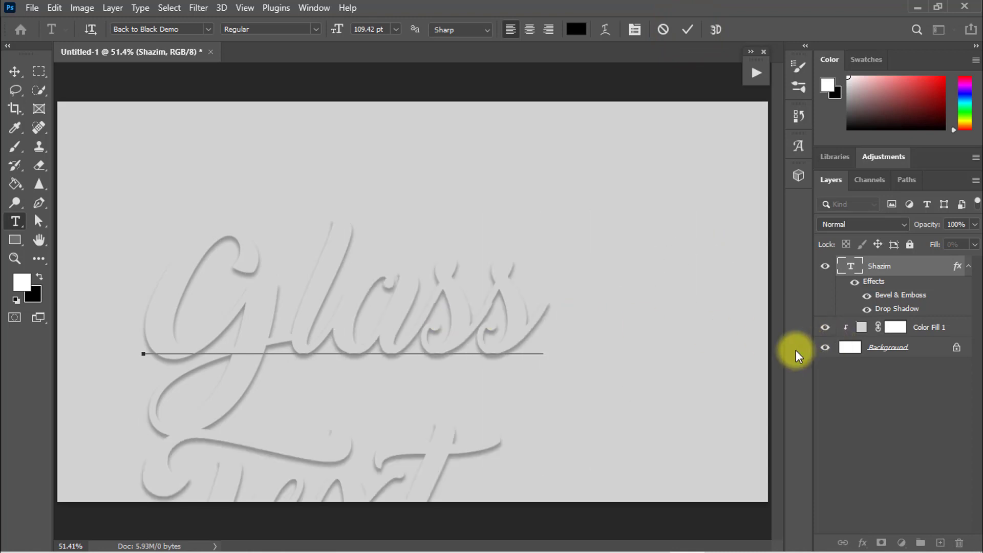
{"action": "left_click_drag", "start_coordinate": [776, 353], "coordinate": [622, 95]}
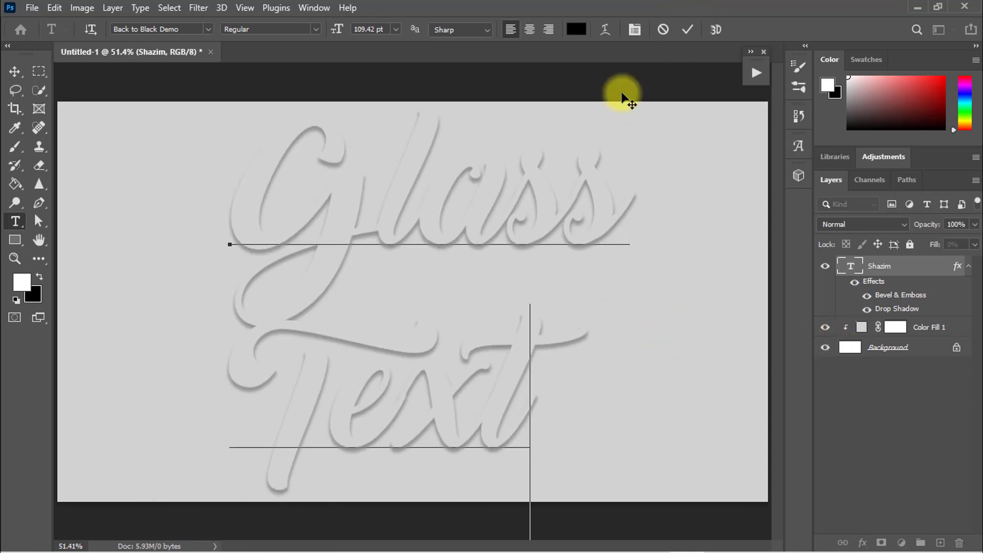
{"action": "left_click", "coordinate": [687, 29]}
{"action": "key", "text": "v"}
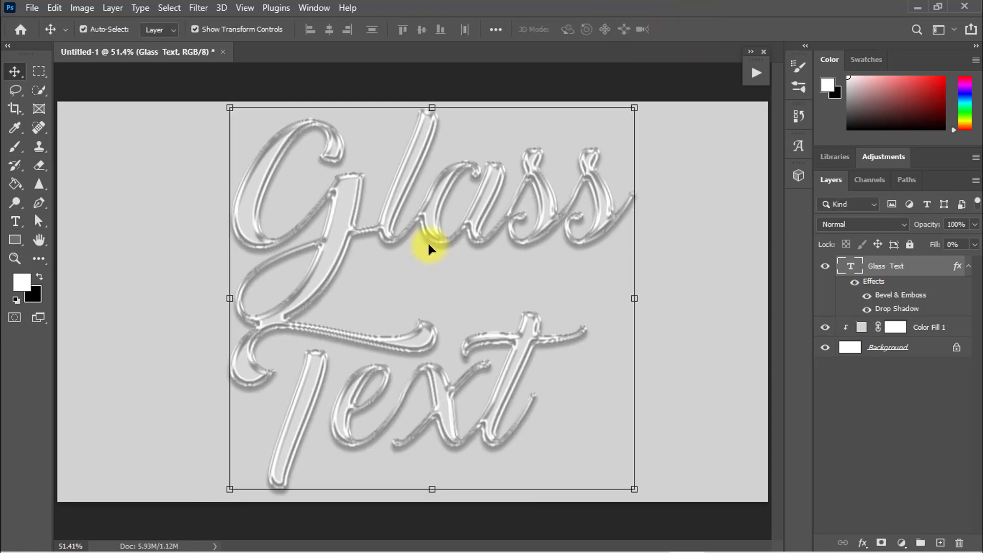
Duplicate the Glass Text layer and lower the copy's opacity to soften the strengthened glass effect
{"action": "left_click_drag", "start_coordinate": [378, 182], "coordinate": [446, 214]}
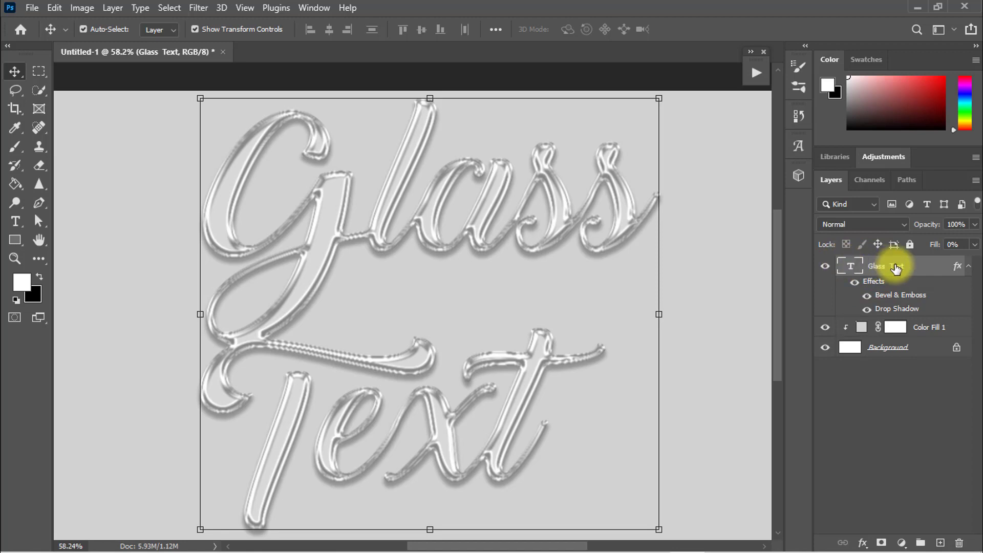
{"action": "key", "text": "ctrl+j"}
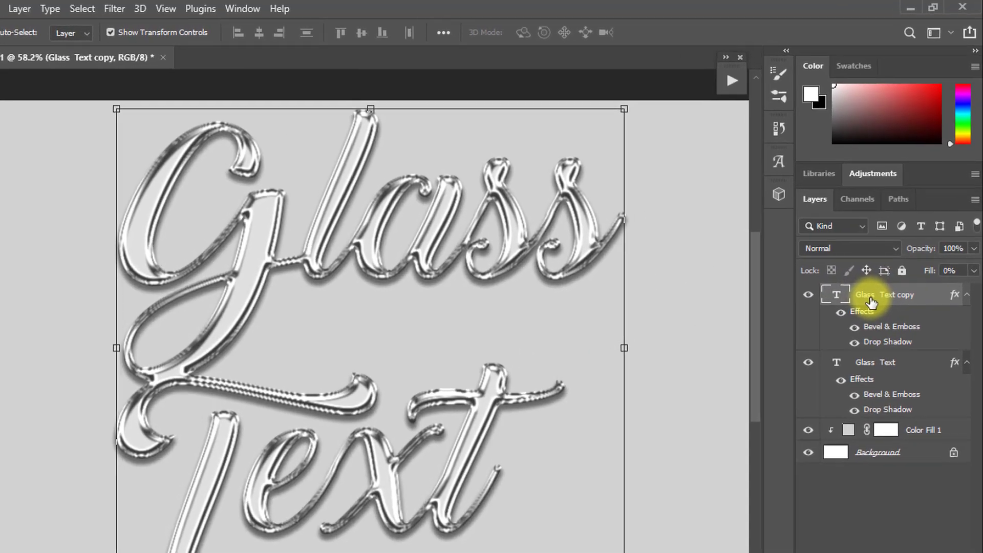
{"action": "left_click", "coordinate": [885, 266]}
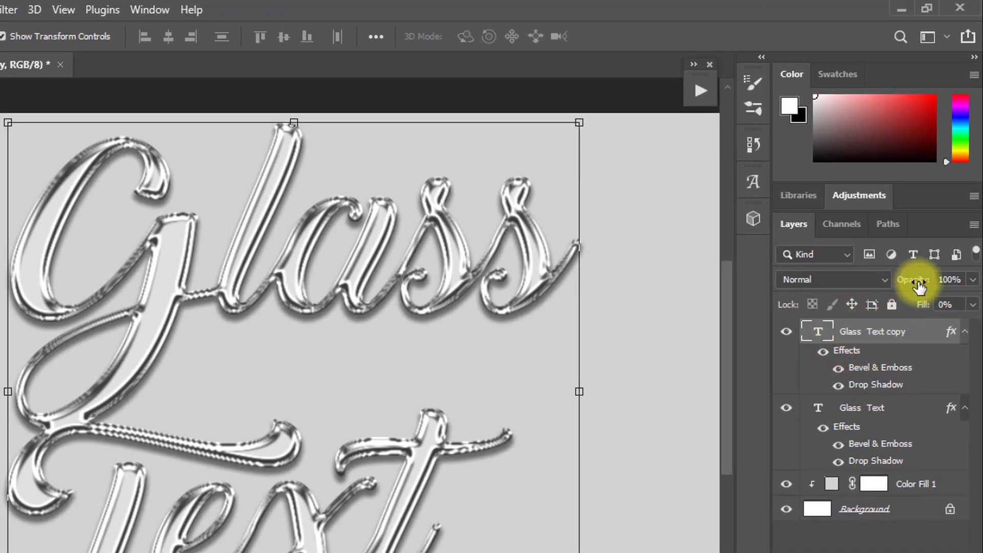
{"action": "left_click_drag", "start_coordinate": [919, 283], "coordinate": [896, 282]}
{"action": "left_click", "coordinate": [947, 279]}
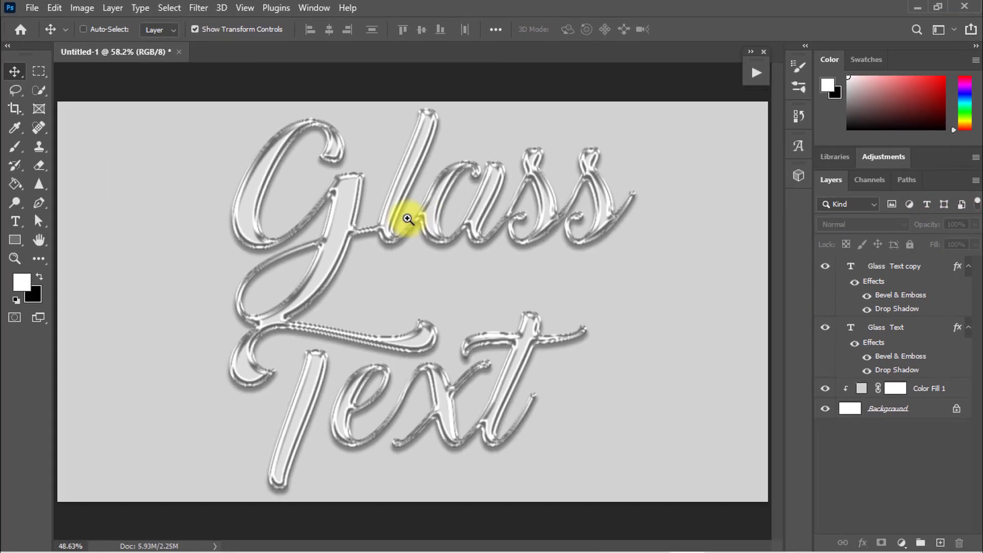
Try other background colours for the Color Fill 1 layer, picking a light grey shade in its solid colour picker
{"action": "scroll", "coordinate": [419, 214], "scroll_direction": "down", "scroll_amount": 2}
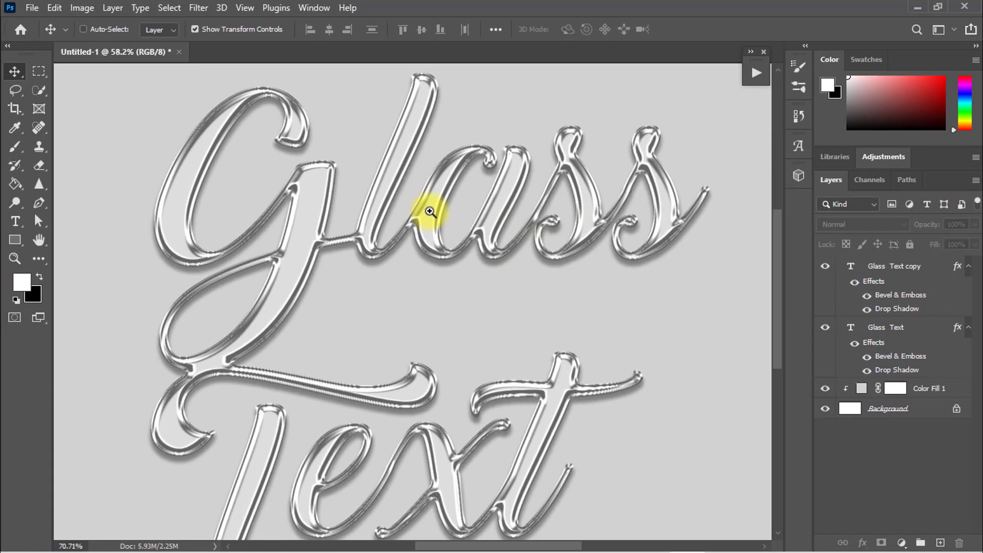
{"action": "scroll", "coordinate": [419, 214], "scroll_direction": "down", "scroll_amount": 2}
{"action": "left_click", "coordinate": [860, 390]}
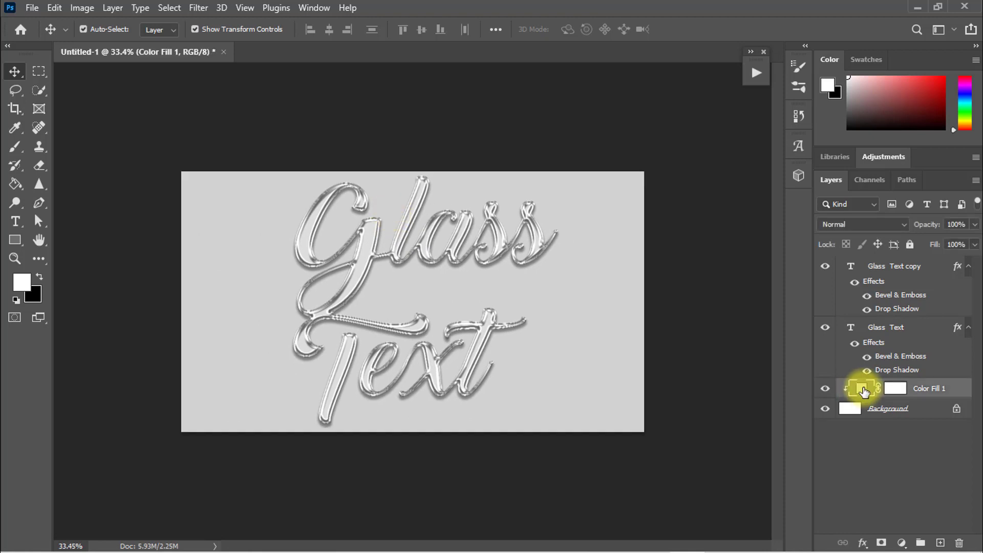
{"action": "double_click", "coordinate": [863, 391]}
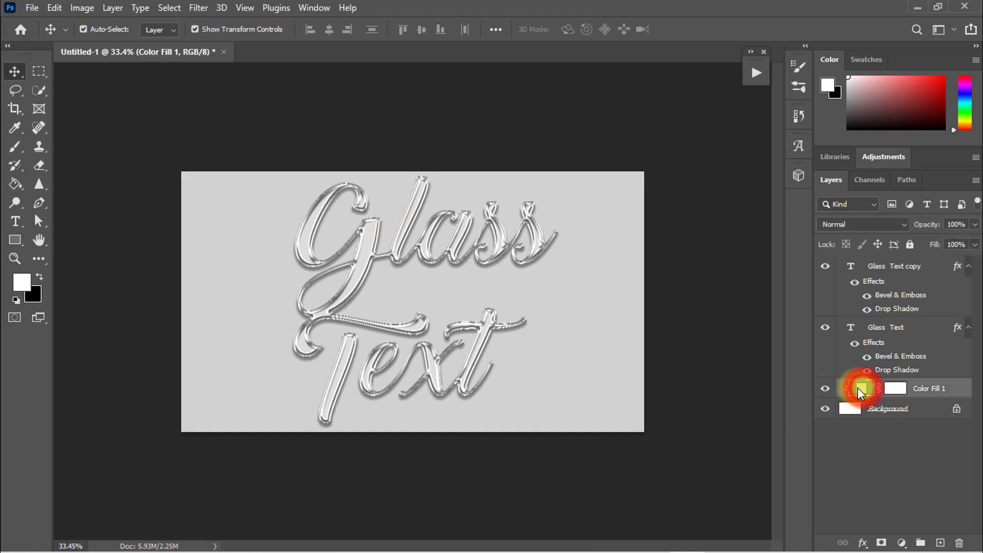
{"action": "mouse_move", "coordinate": [674, 250]}
{"action": "left_mouse_down"}
{"action": "mouse_move", "coordinate": [724, 189]}
{"action": "mouse_move", "coordinate": [791, 173]}
{"action": "mouse_move", "coordinate": [705, 202]}
{"action": "mouse_move", "coordinate": [699, 248]}
{"action": "mouse_move", "coordinate": [556, 358]}
{"action": "left_mouse_up"}
{"action": "left_click", "coordinate": [530, 207]}
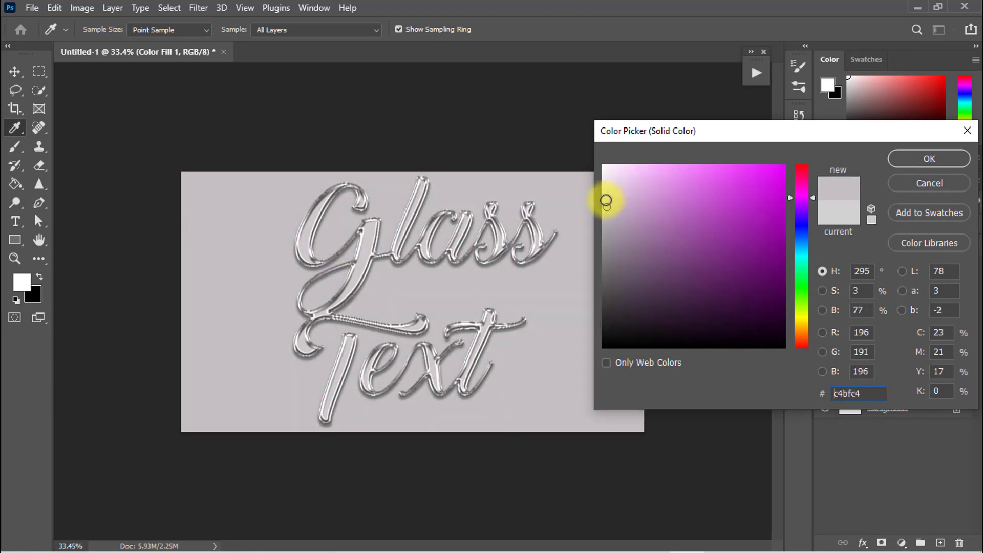
{"action": "left_click_drag", "start_coordinate": [608, 205], "coordinate": [600, 201]}
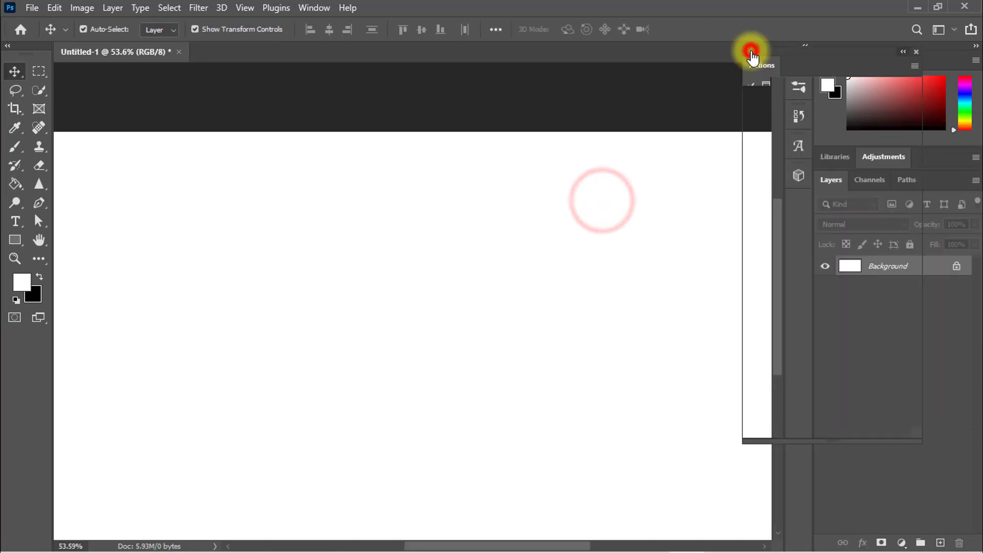
Run the 1 Click Glass Effects action on the blank document, continue past its message and put the actions list away
{"action": "left_click", "coordinate": [814, 160]}
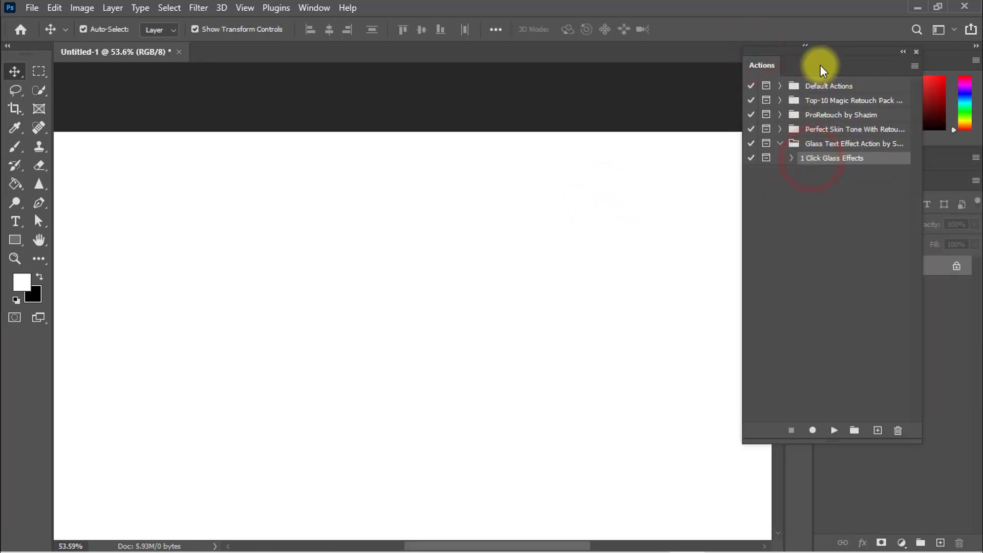
{"action": "left_click_drag", "start_coordinate": [808, 57], "coordinate": [671, 58]}
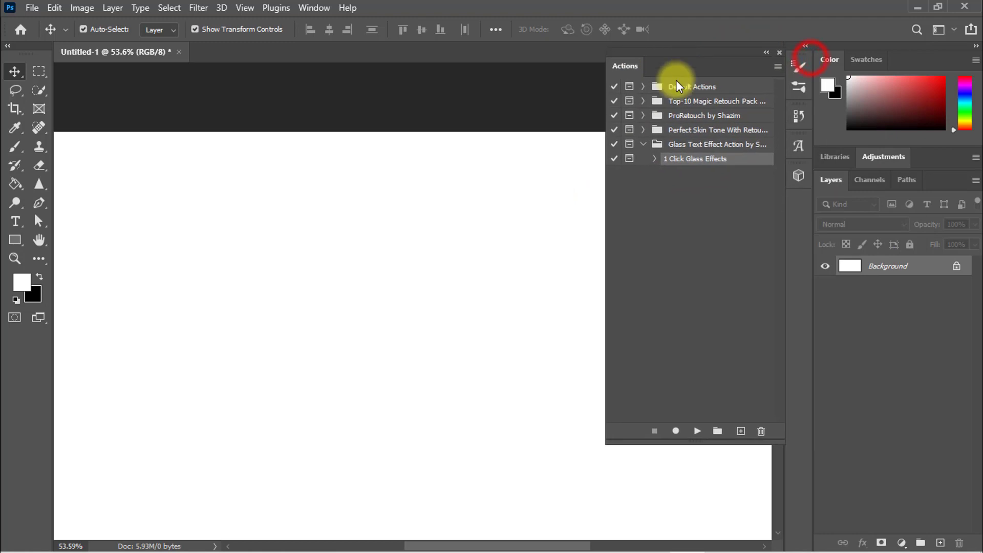
{"action": "left_click", "coordinate": [694, 433]}
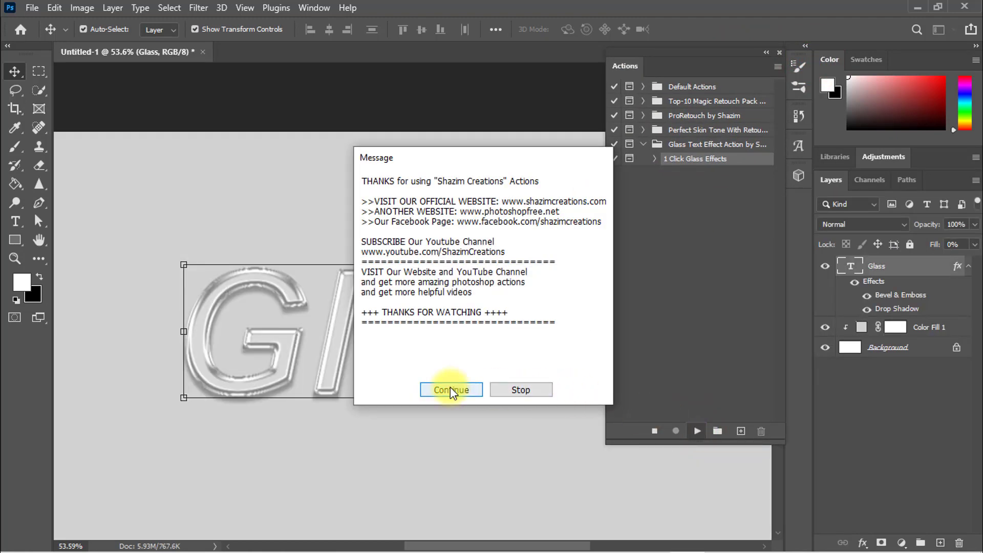
{"action": "left_click", "coordinate": [451, 392]}
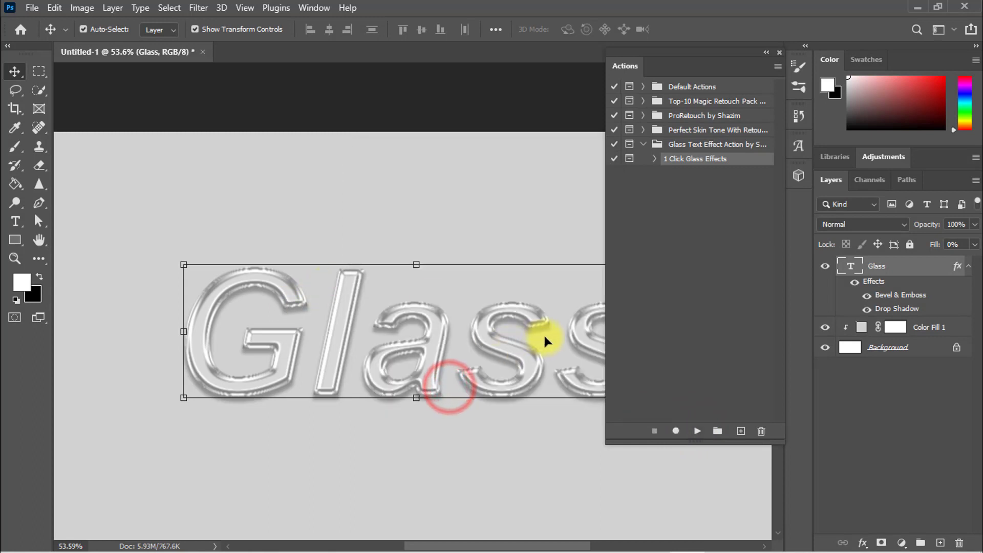
{"action": "left_click", "coordinate": [779, 52]}
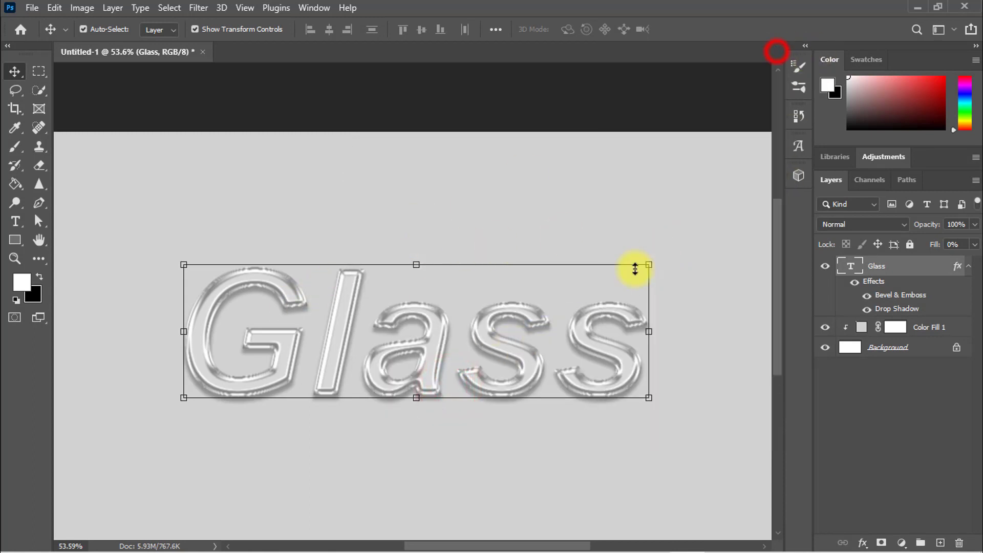
Replace the word "Glass" with the creator's first name and shift the text slightly sideways on the canvas
{"action": "double_click", "coordinate": [413, 332]}
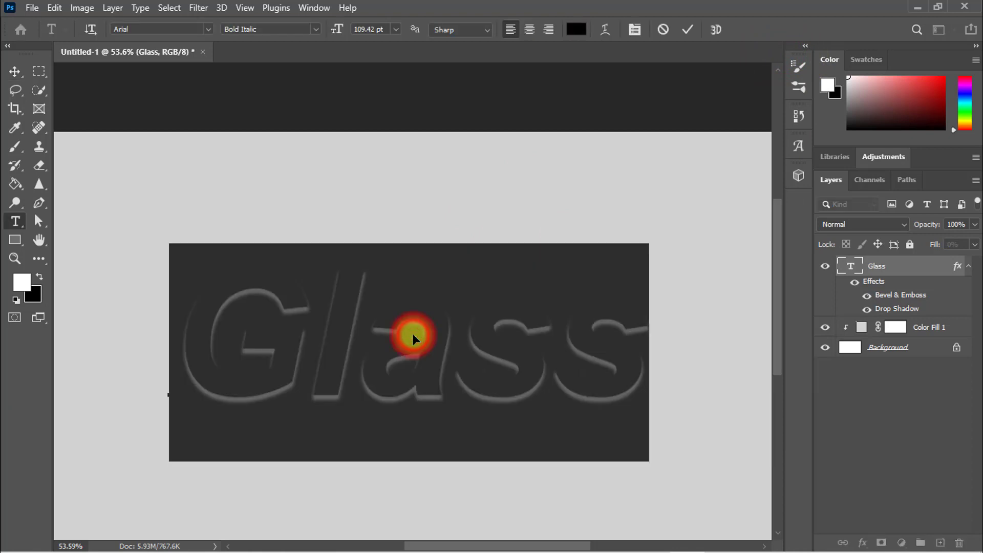
{"action": "type", "text": "Shazim"}
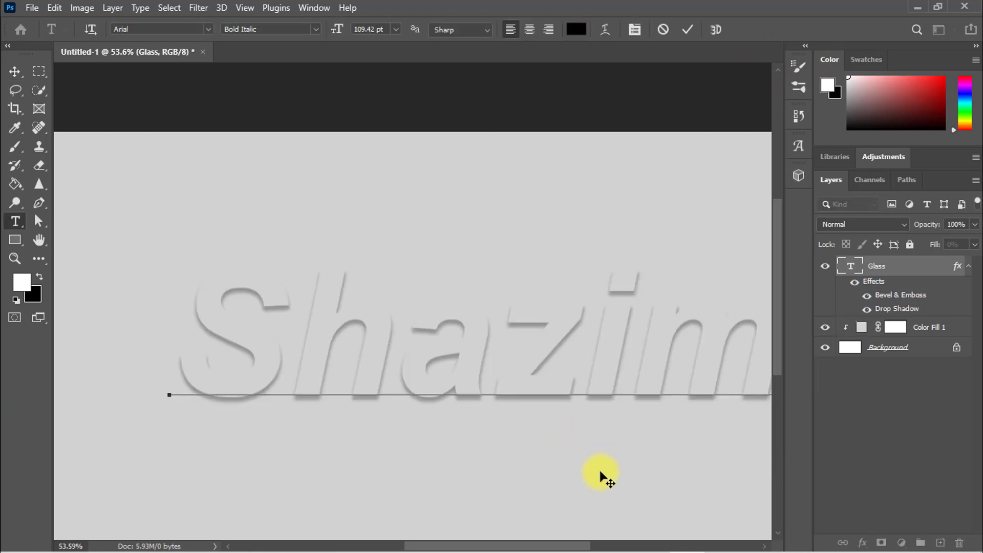
{"action": "left_click_drag", "start_coordinate": [603, 487], "coordinate": [560, 488]}
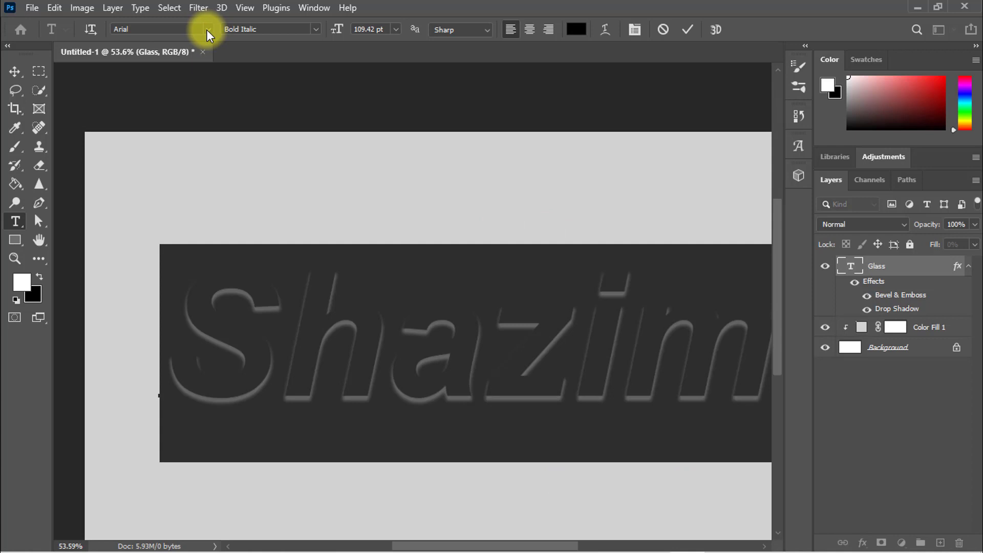
Change the name text's font to Back to Black Demo and commit the text edit
{"action": "left_click", "coordinate": [207, 30]}
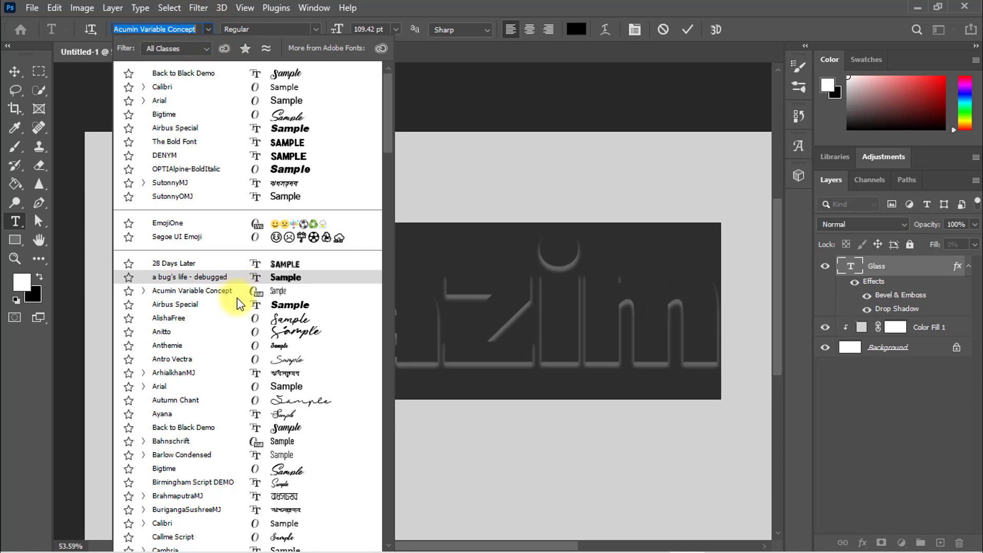
{"action": "left_click", "coordinate": [686, 31]}
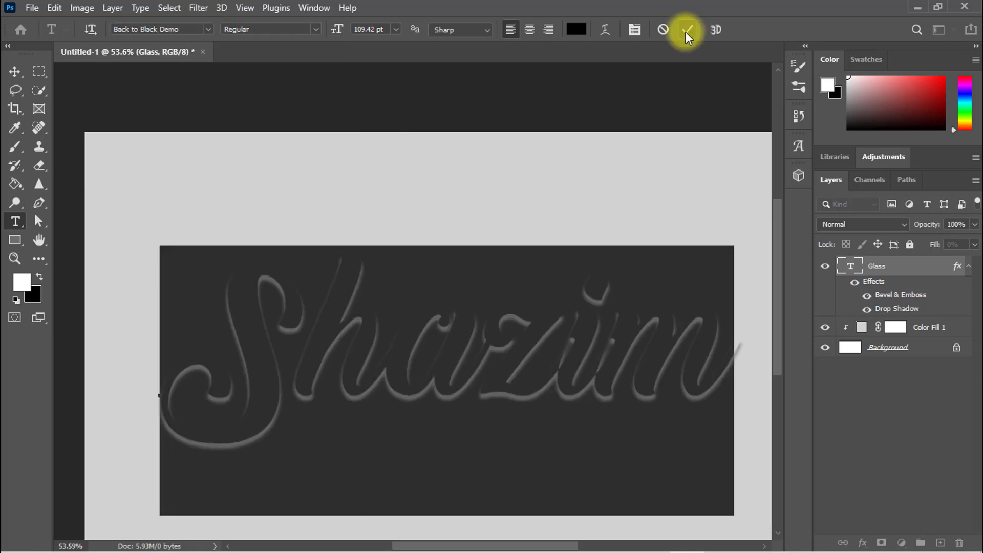
{"action": "left_click", "coordinate": [687, 28]}
{"action": "key", "text": "v"}
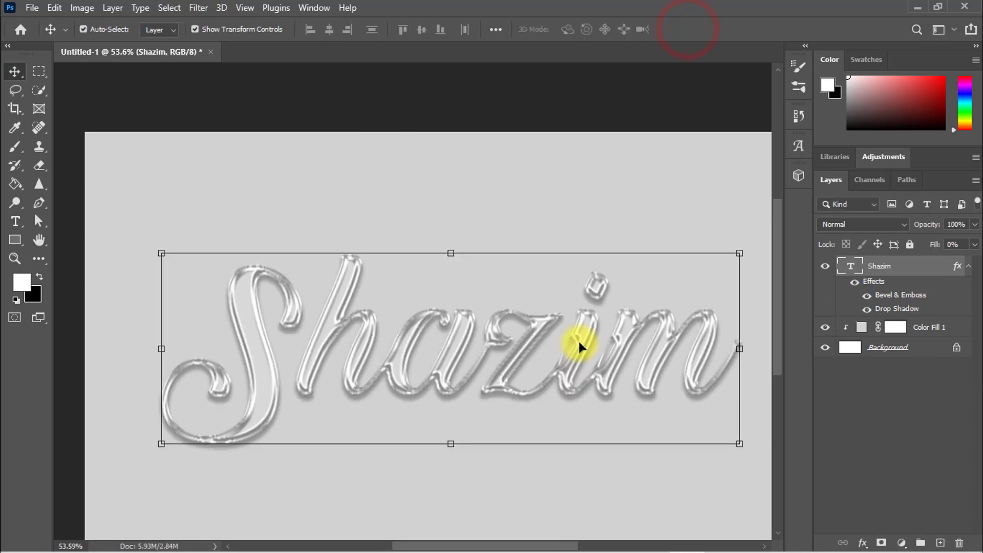
Duplicate the name text layer, set the copy's opacity to 50%, and compare the effect with the copy hidden and shown
{"action": "scroll", "coordinate": [488, 320], "scroll_direction": "up", "scroll_amount": 2}
{"action": "scroll", "coordinate": [488, 321], "scroll_direction": "down", "scroll_amount": 2}
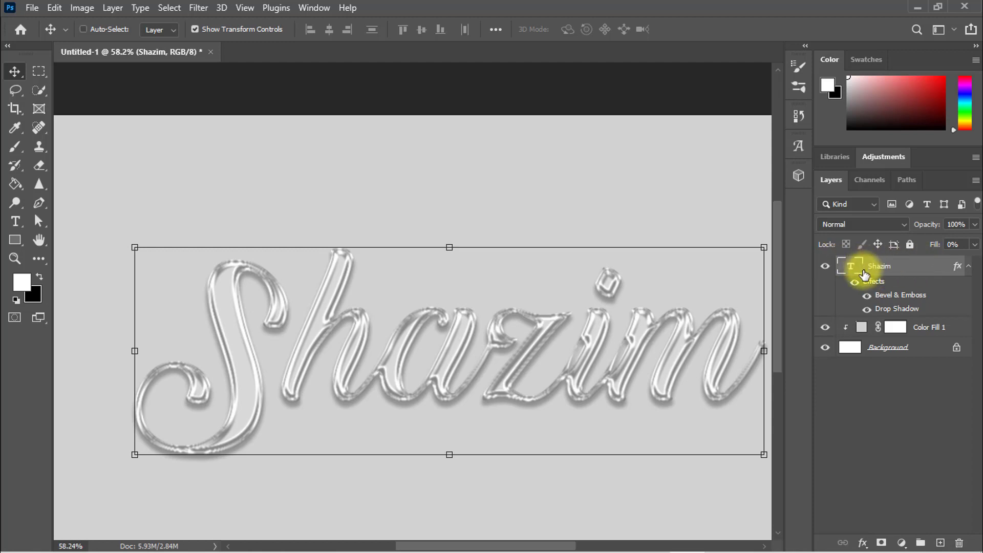
{"action": "key", "text": "ctrl+j"}
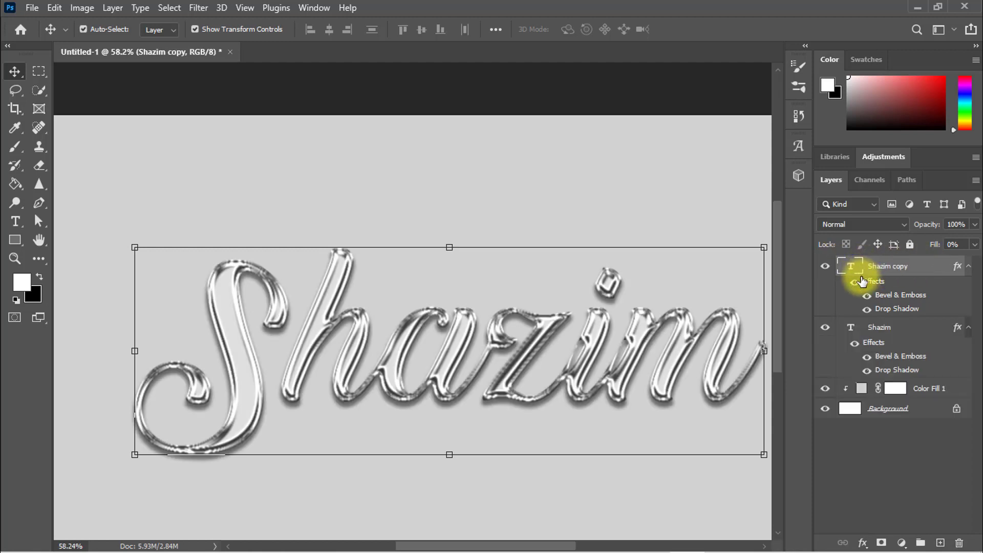
{"action": "mouse_move", "coordinate": [930, 227]}
{"action": "left_mouse_down"}
{"action": "mouse_move", "coordinate": [903, 225]}
{"action": "mouse_move", "coordinate": [929, 226]}
{"action": "mouse_move", "coordinate": [918, 225]}
{"action": "left_mouse_up"}
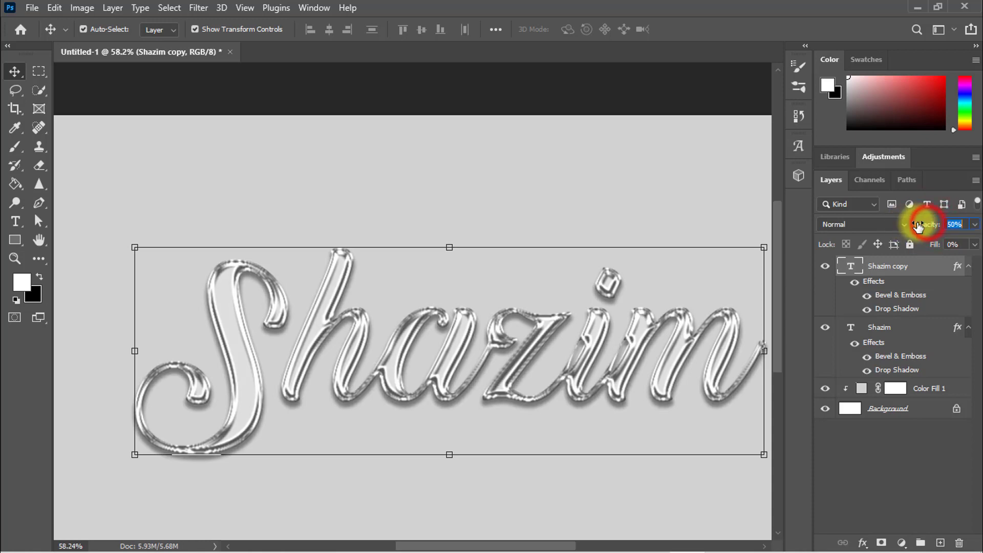
{"action": "left_click", "coordinate": [825, 265]}
{"action": "left_click", "coordinate": [825, 266]}
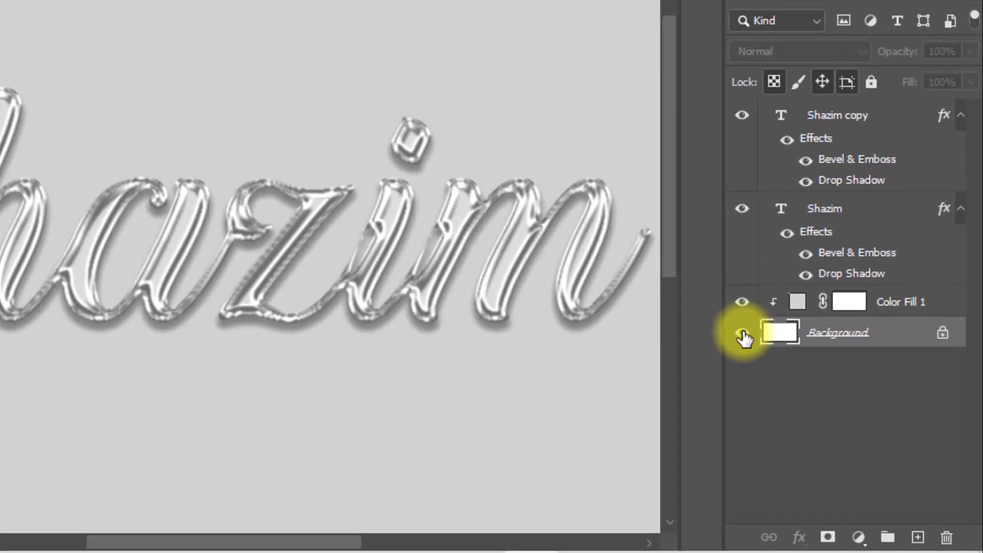
Hide the Background layer and save the transparent text as a PNG named "glass text logo" on the Desktop
{"action": "left_click", "coordinate": [819, 403]}
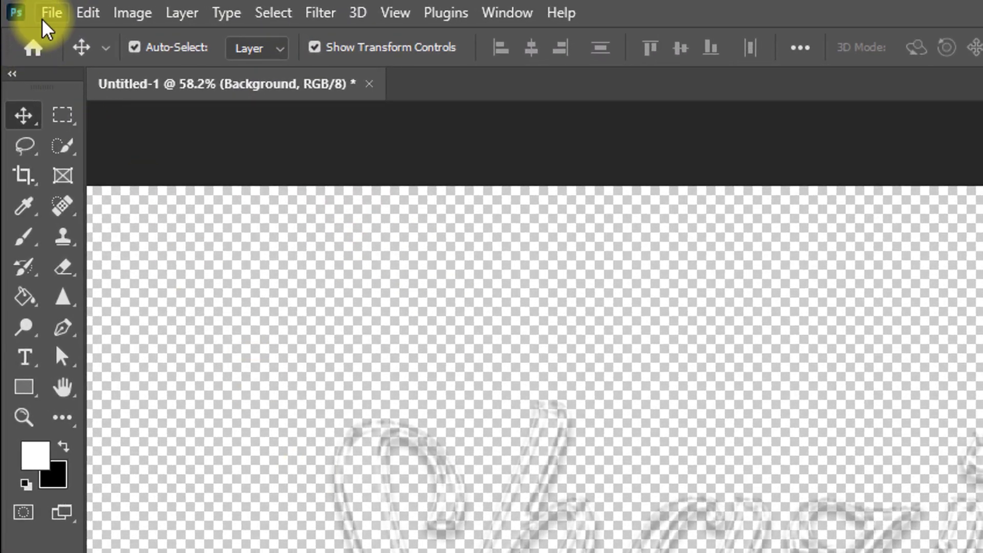
{"action": "left_click", "coordinate": [18, 9]}
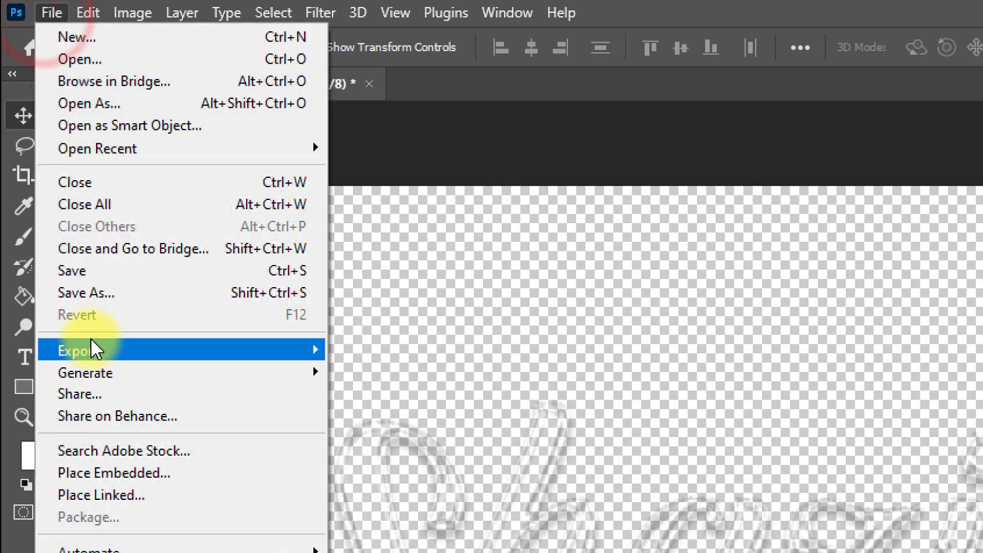
{"action": "left_click", "coordinate": [91, 297]}
{"action": "left_click", "coordinate": [402, 433]}
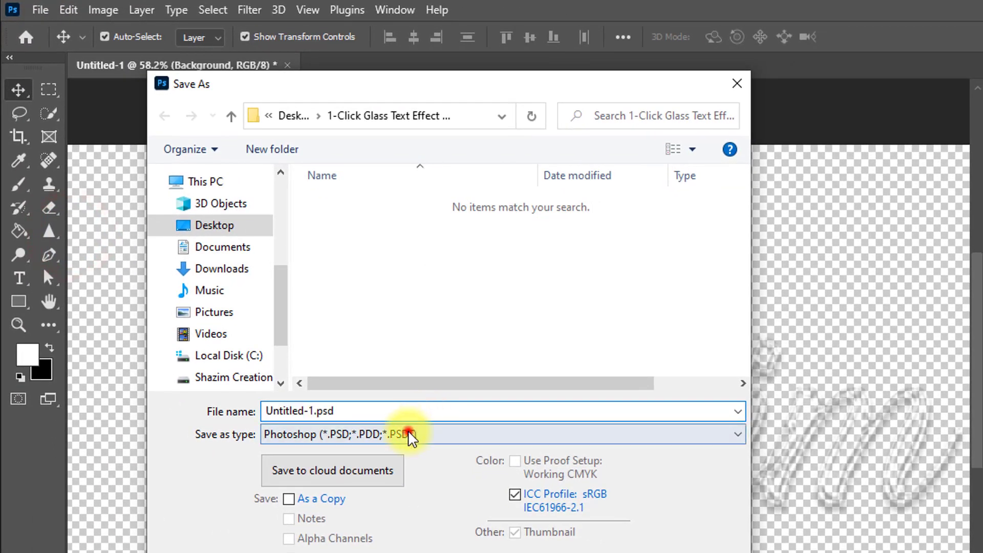
{"action": "left_click", "coordinate": [299, 362]}
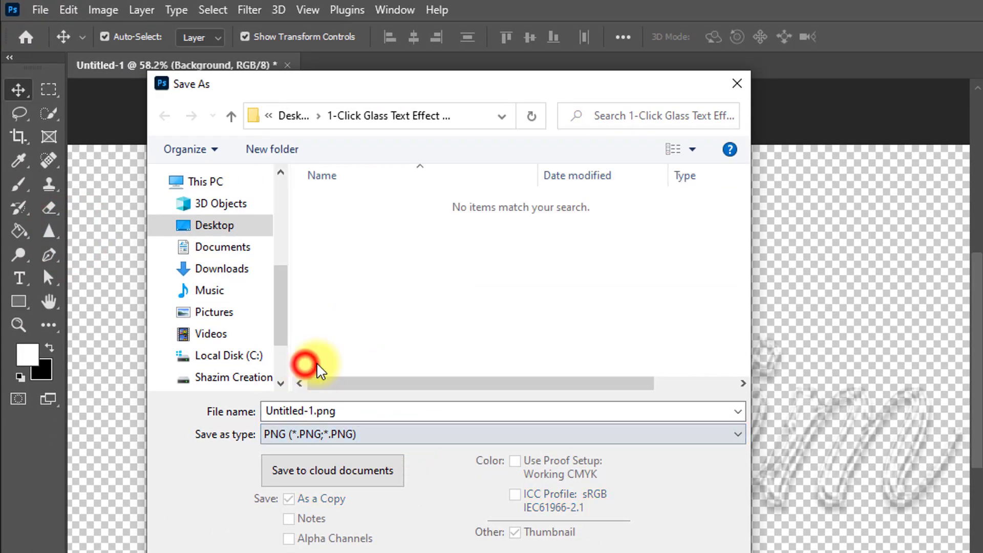
{"action": "left_click", "coordinate": [214, 225]}
{"action": "left_click", "coordinate": [358, 410]}
{"action": "type", "text": "glass te"}
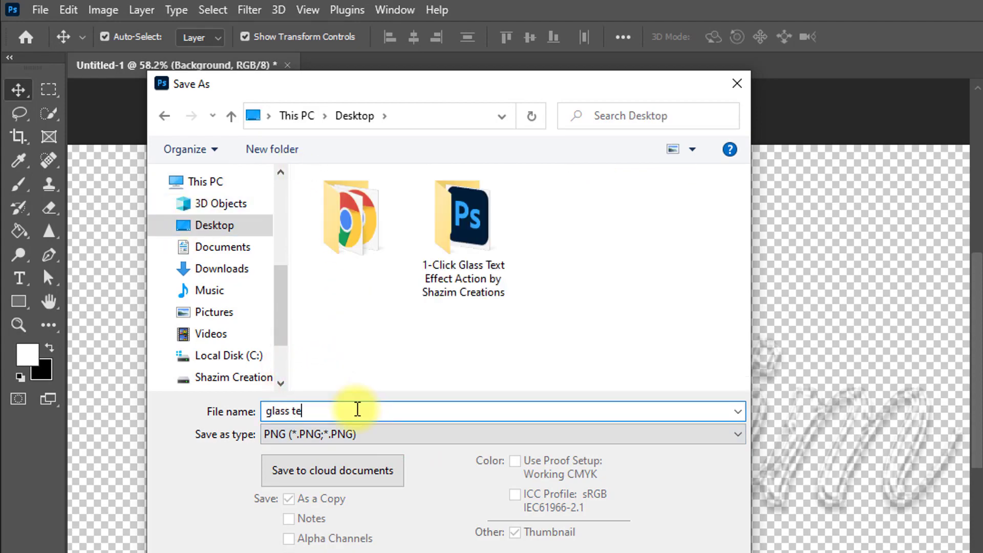
{"action": "type", "text": "xt logo"}
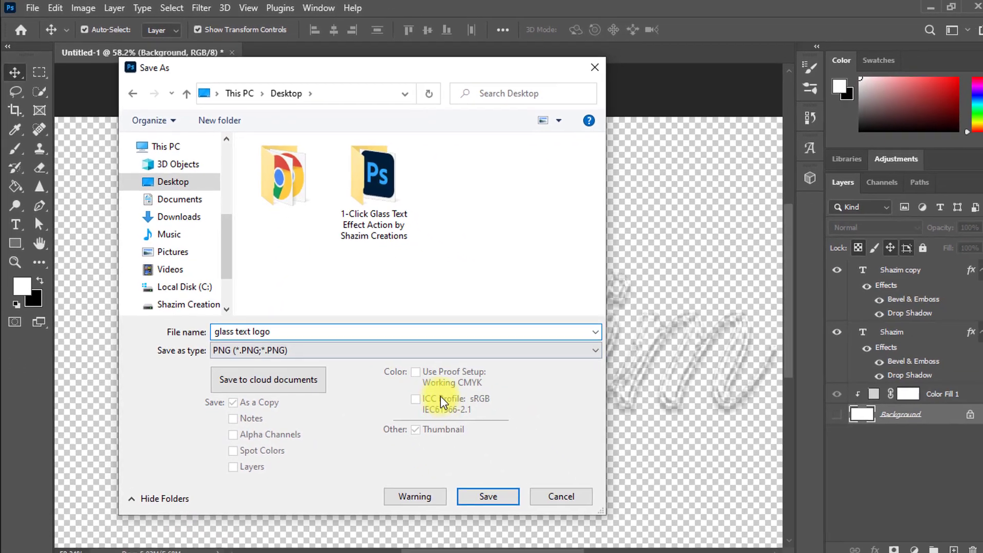
{"action": "key", "text": "Return"}
{"action": "left_click", "coordinate": [551, 162]}
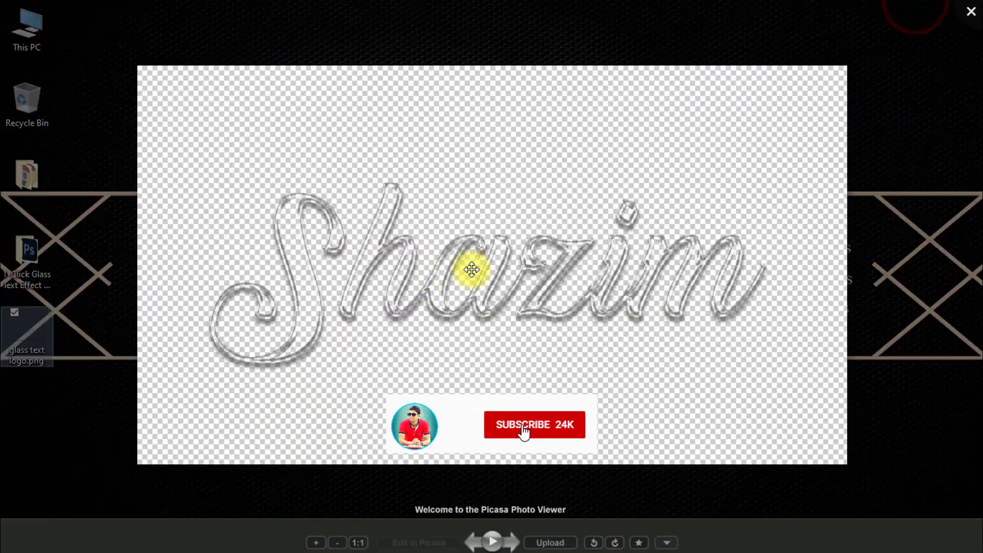
Inspect the exported PNG up close in the photo viewer, then return to Photoshop and show the Background layer again
{"action": "scroll", "coordinate": [512, 270], "scroll_direction": "up", "scroll_amount": 3}
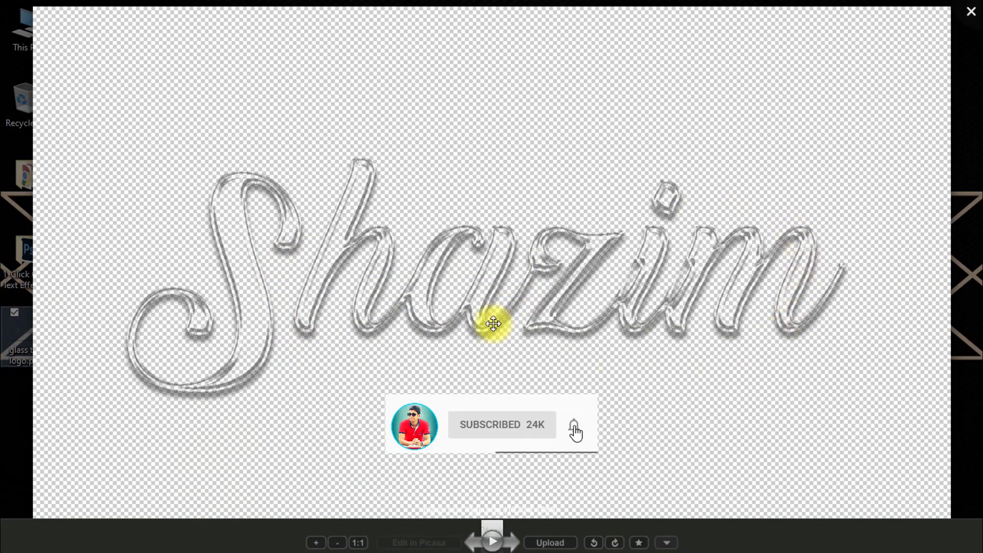
{"action": "left_click", "coordinate": [972, 14]}
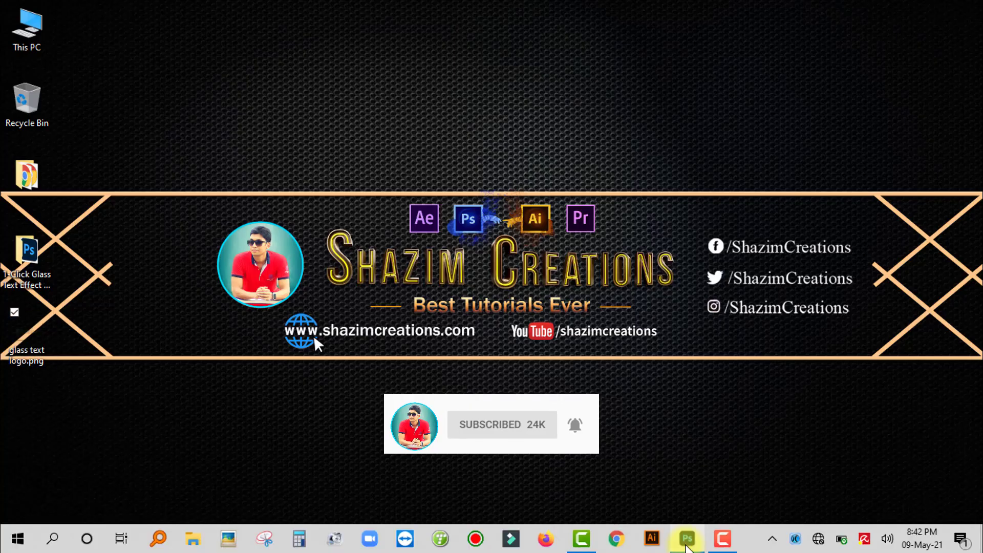
{"action": "left_click", "coordinate": [655, 536]}
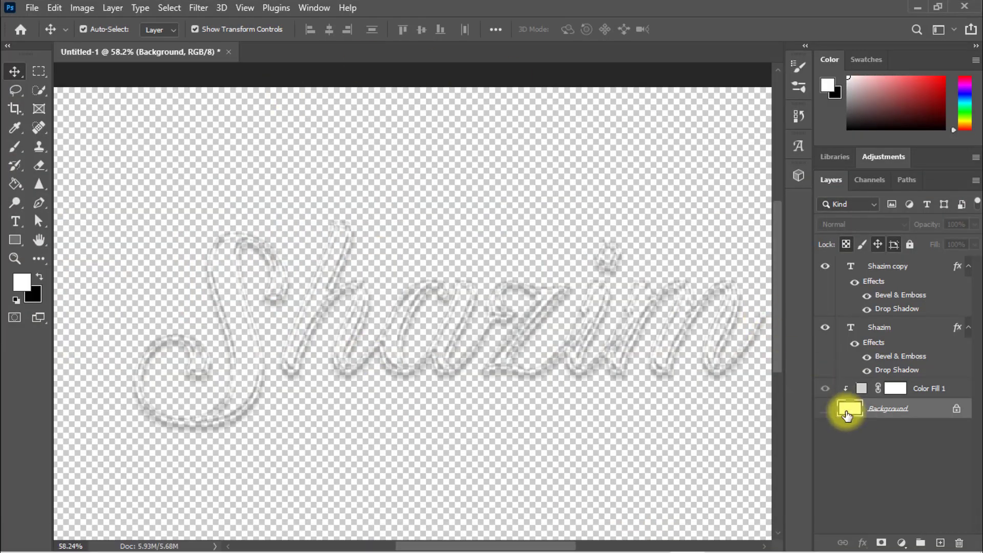
{"action": "left_click", "coordinate": [825, 409]}
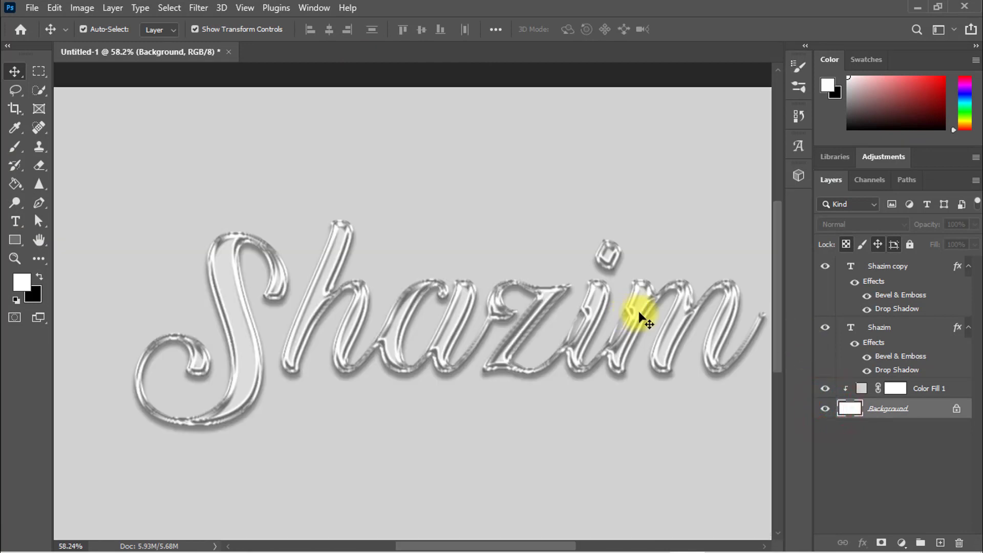